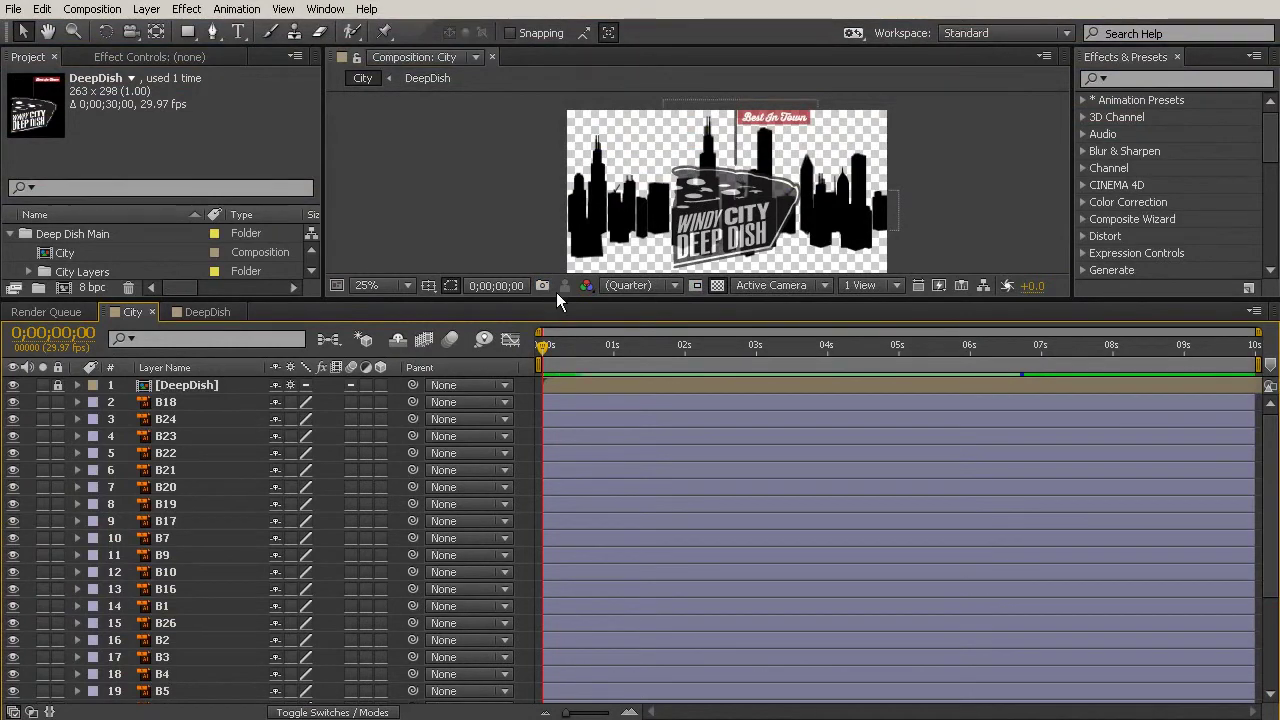
Add Windy City Deep Dish/DeepDish.ai from the DeepDish Layers folder as the top layer of the City composition
{"action": "left_click_drag", "start_coordinate": [556, 298], "coordinate": [570, 443]}
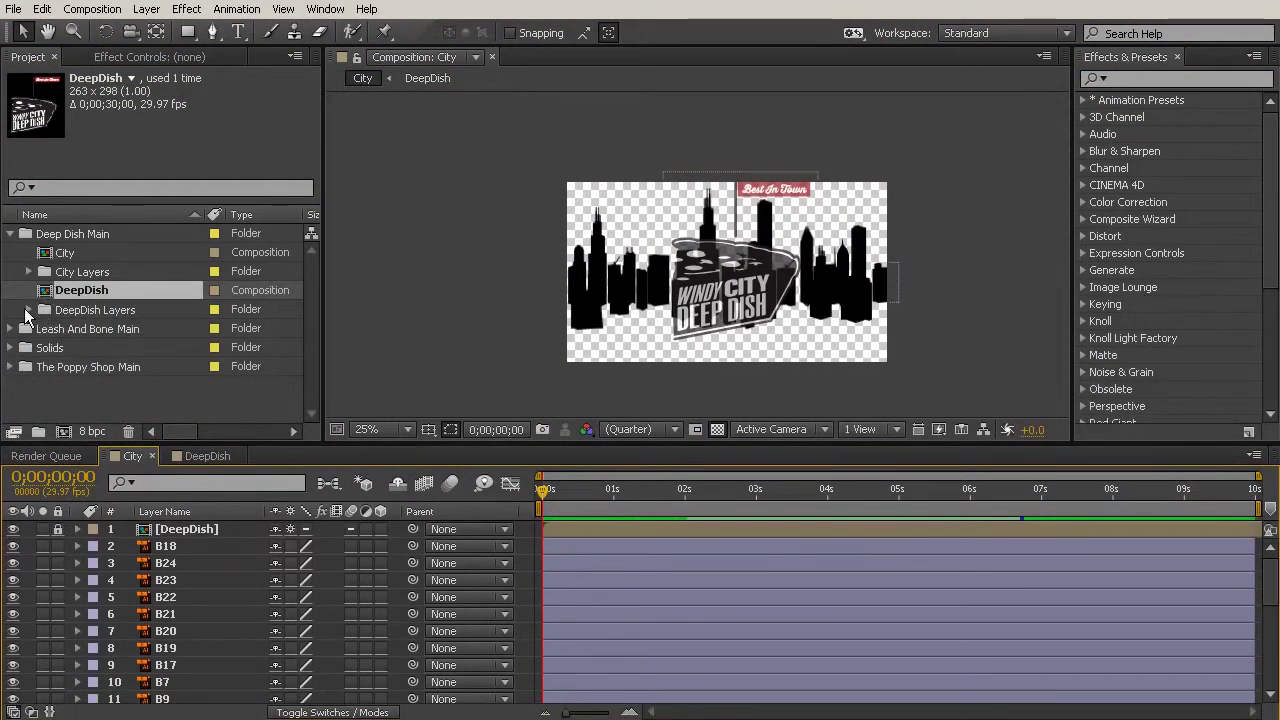
{"action": "left_click", "coordinate": [28, 310]}
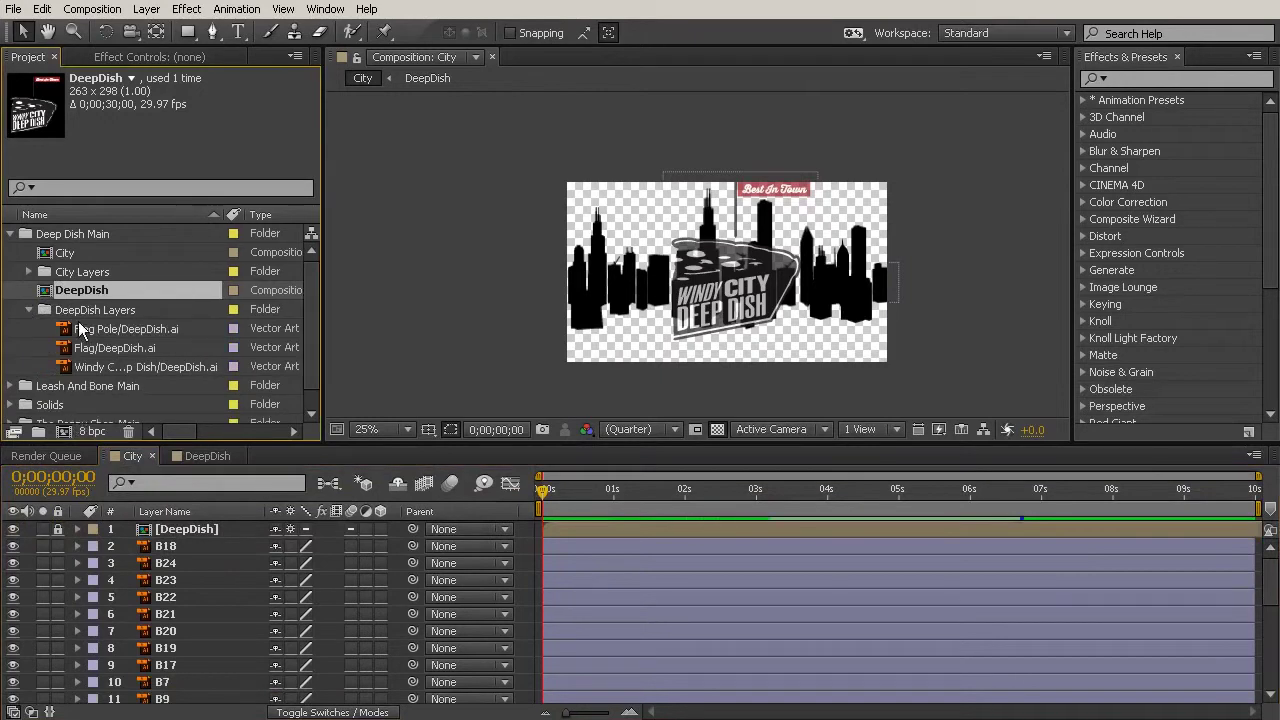
{"action": "left_click", "coordinate": [112, 362]}
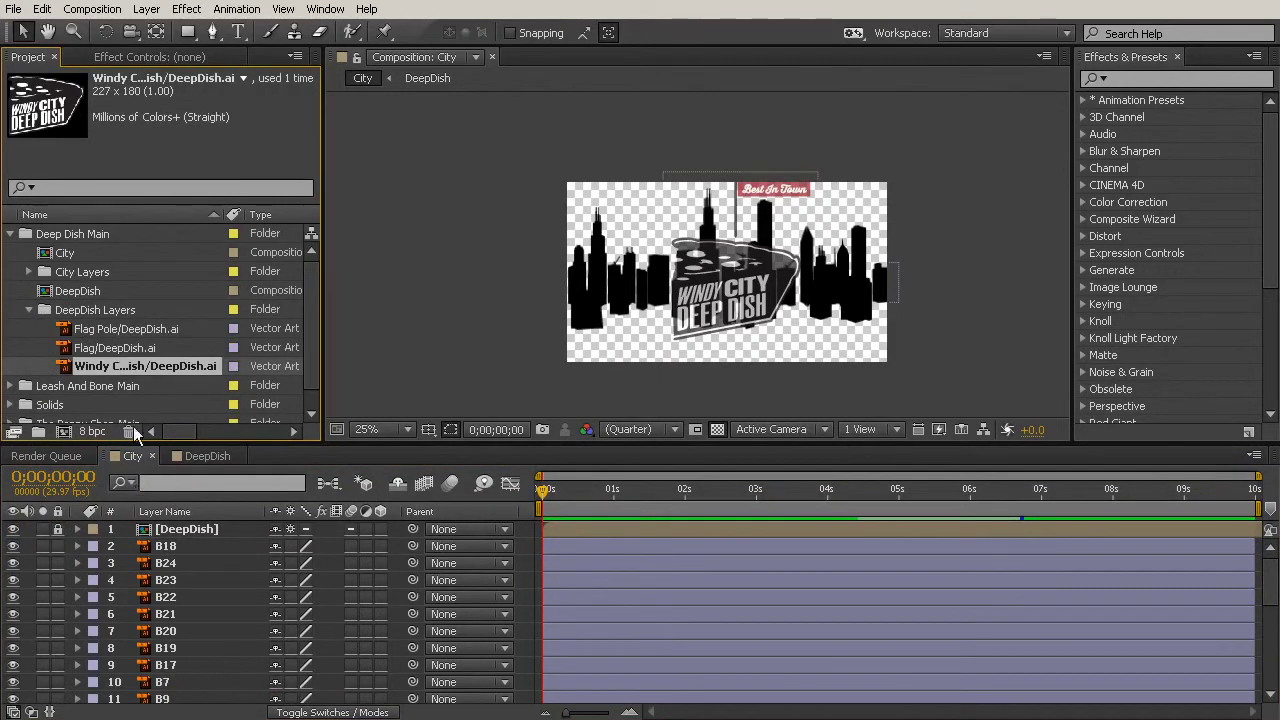
{"action": "left_click_drag", "start_coordinate": [140, 527], "coordinate": [142, 528]}
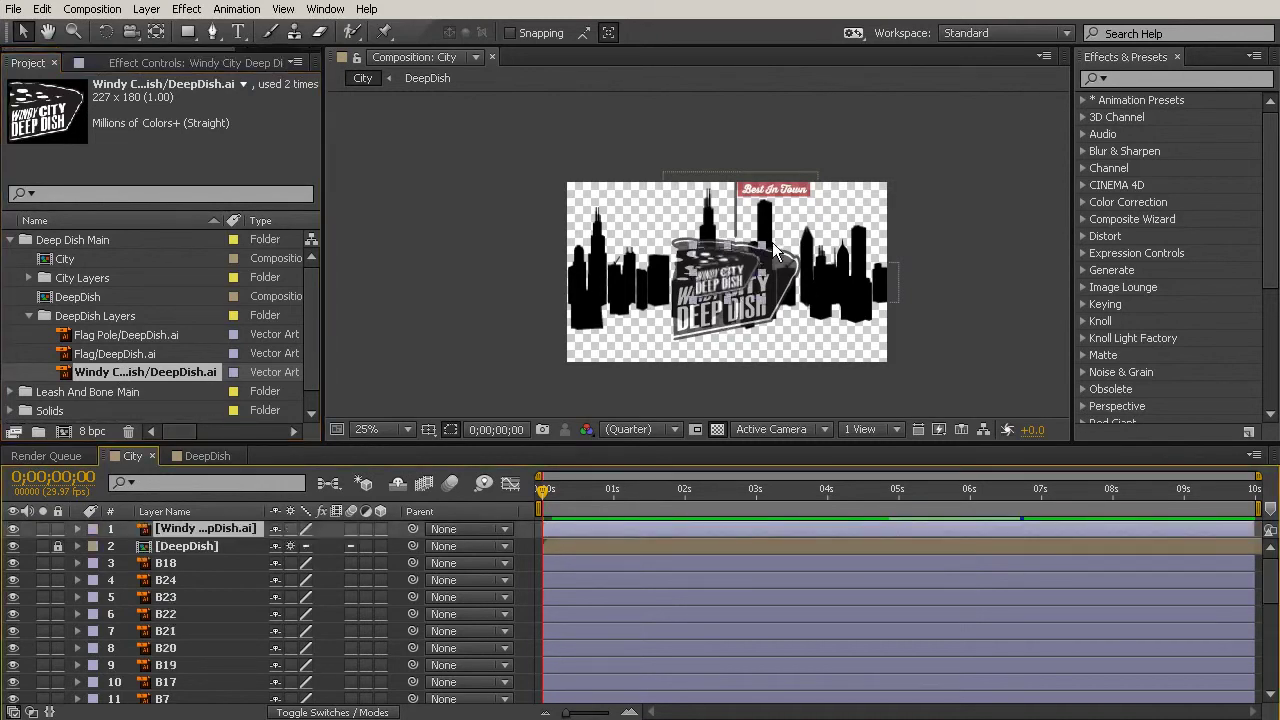
Position the new Windy City Deep Dish logo directly over the matching pizza artwork in the City composition
{"action": "left_click_drag", "start_coordinate": [790, 220], "coordinate": [770, 278]}
{"action": "left_click", "coordinate": [806, 242]}
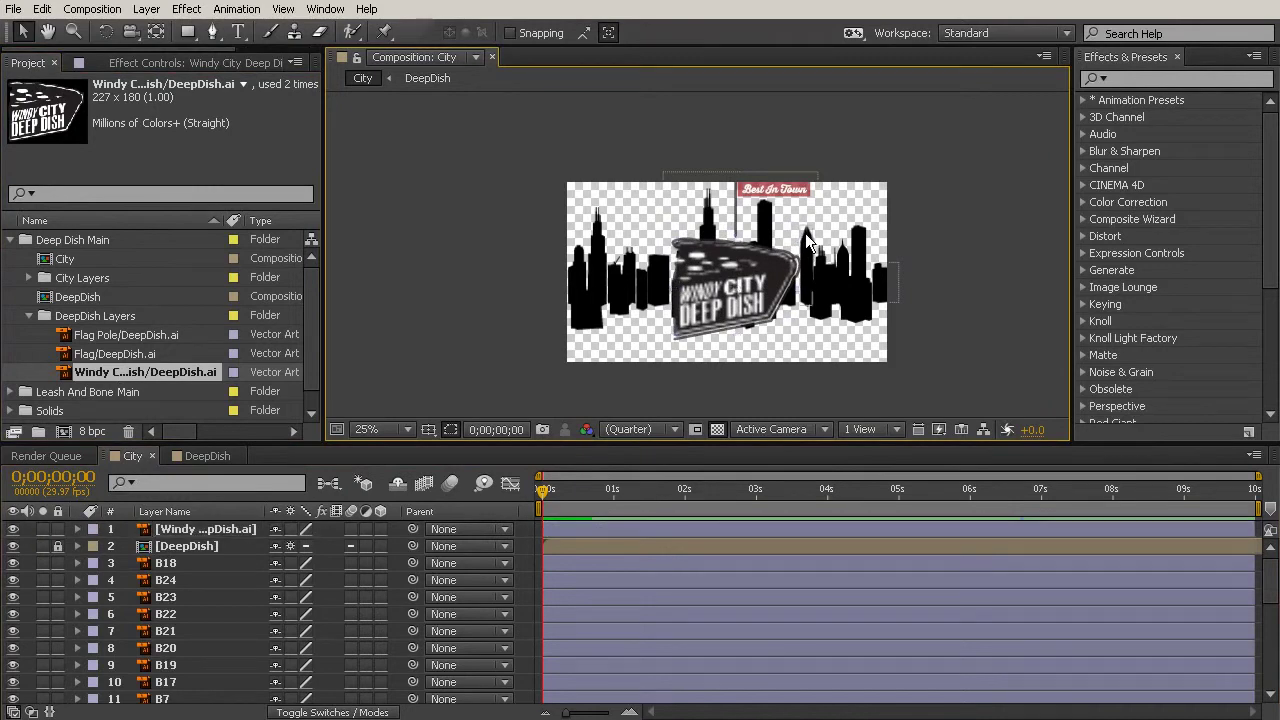
{"action": "left_click", "coordinate": [808, 240]}
{"action": "left_click_drag", "start_coordinate": [811, 232], "coordinate": [805, 233]}
{"action": "left_click_drag", "start_coordinate": [748, 269], "coordinate": [749, 268]}
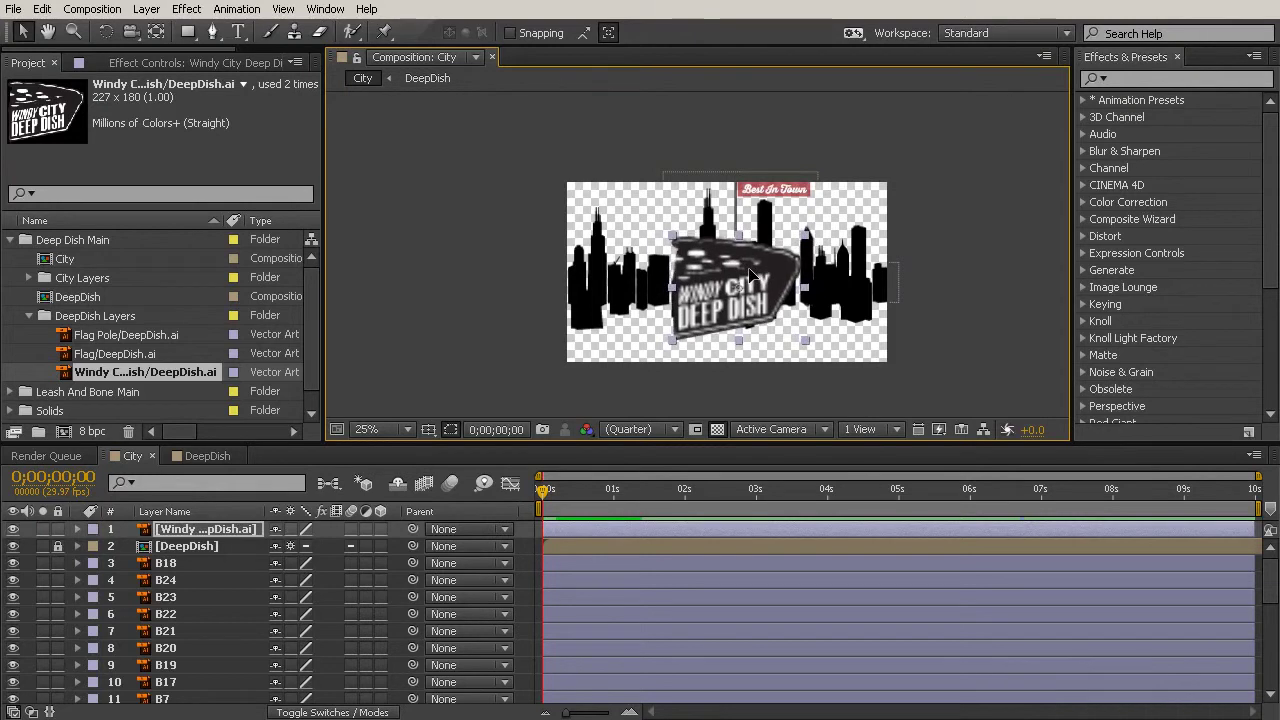
Unlock and delete the DeepDish composition layer, and turn on continuous rasterization for the Windy City logo layer
{"action": "left_click", "coordinate": [190, 546]}
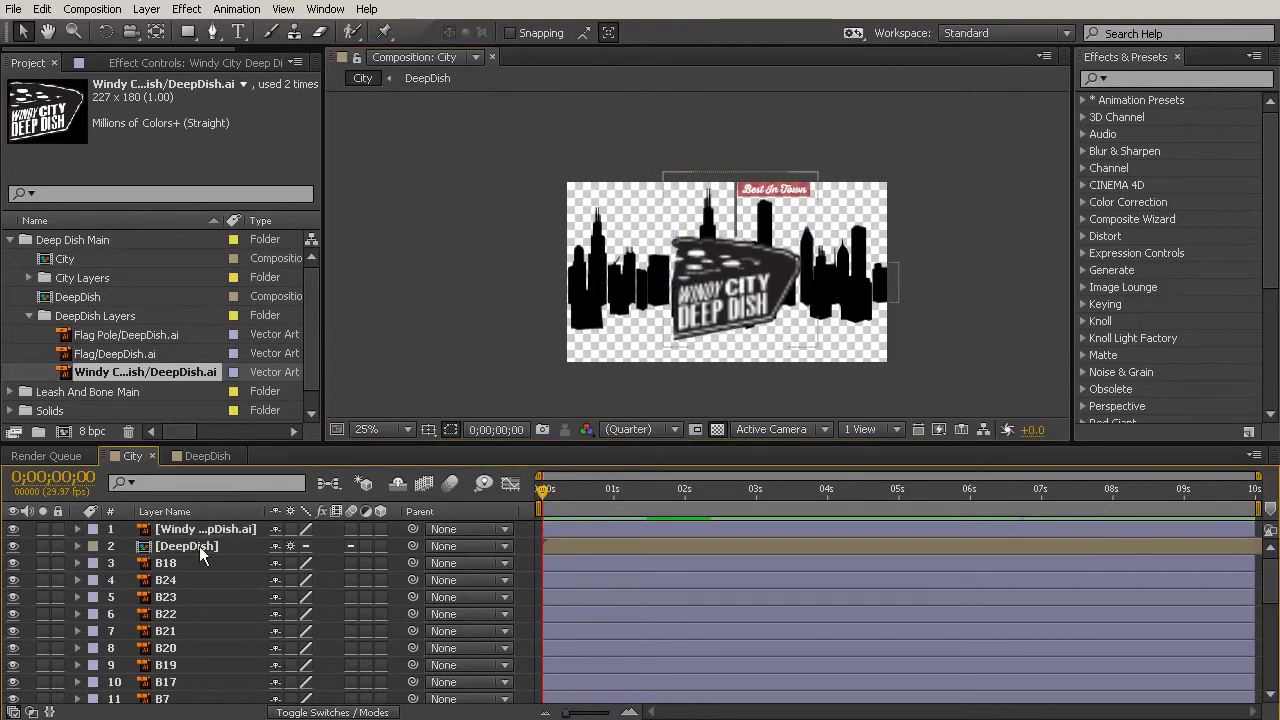
{"action": "key", "text": "Delete"}
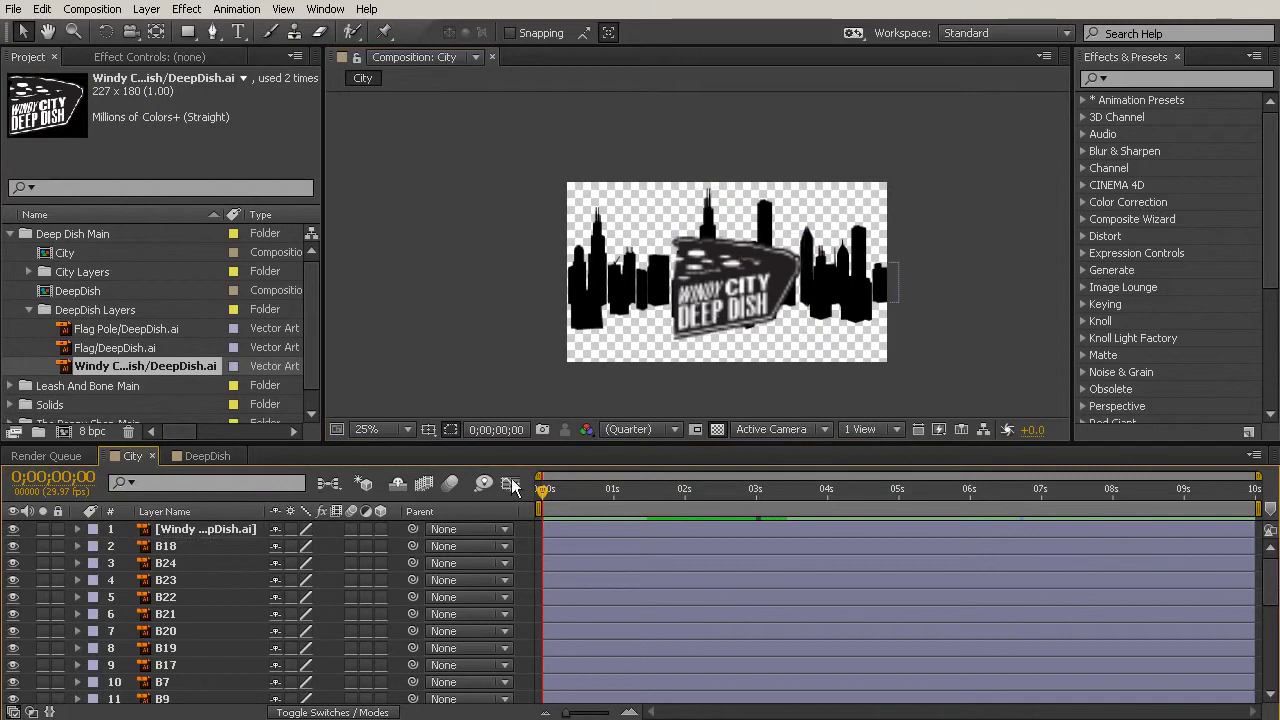
{"action": "left_click", "coordinate": [290, 529]}
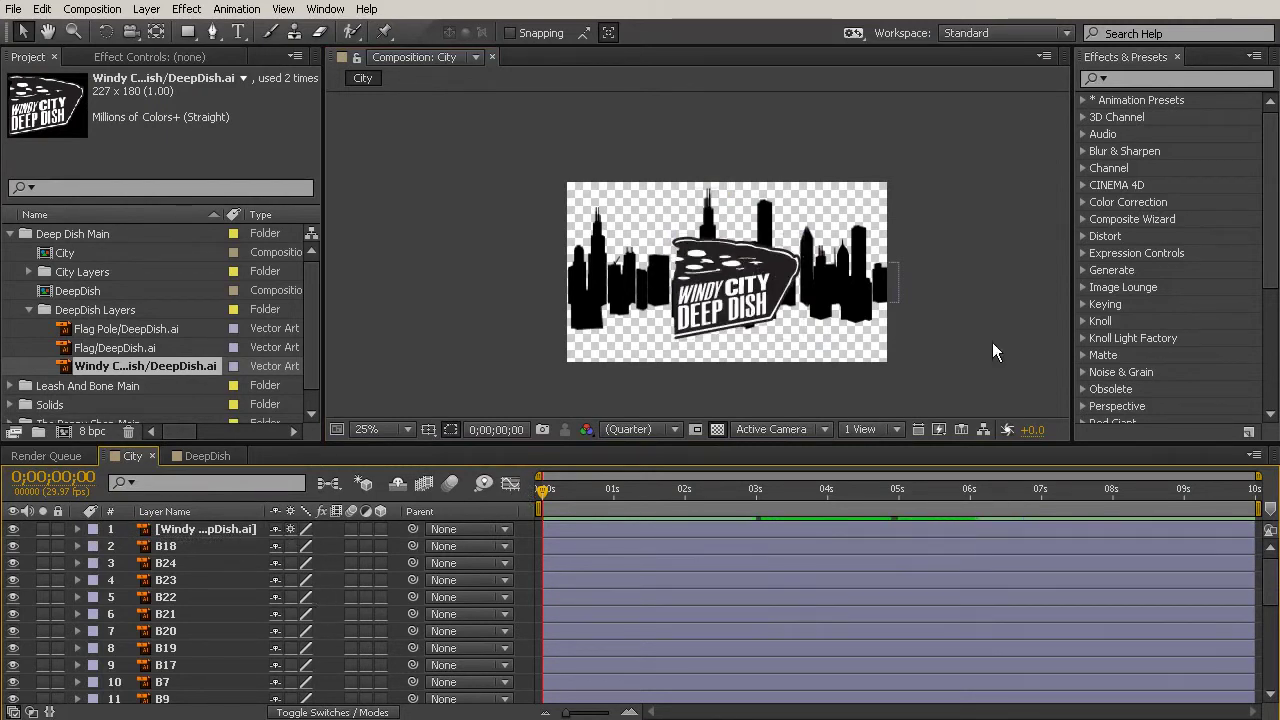
Apply the Brightness & Contrast effect to the Windy City logo and set its contrast to 100
{"action": "left_click", "coordinate": [1138, 78]}
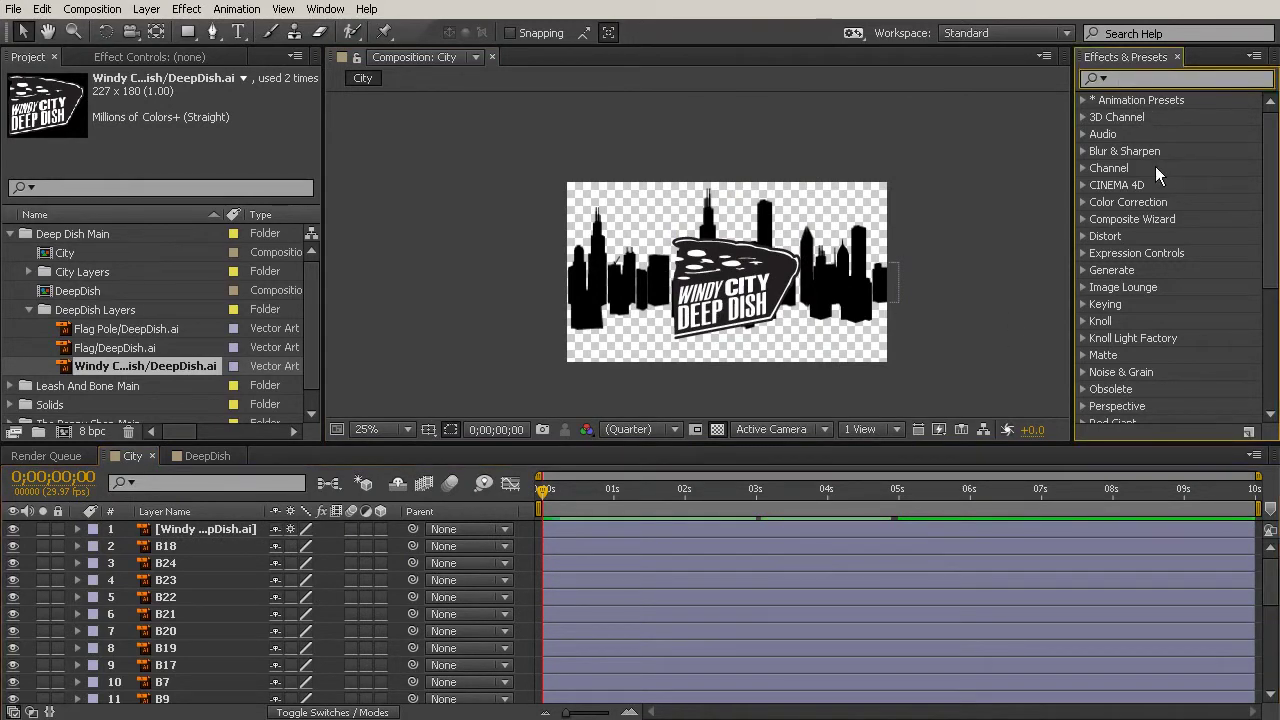
{"action": "type", "text": "contrast"}
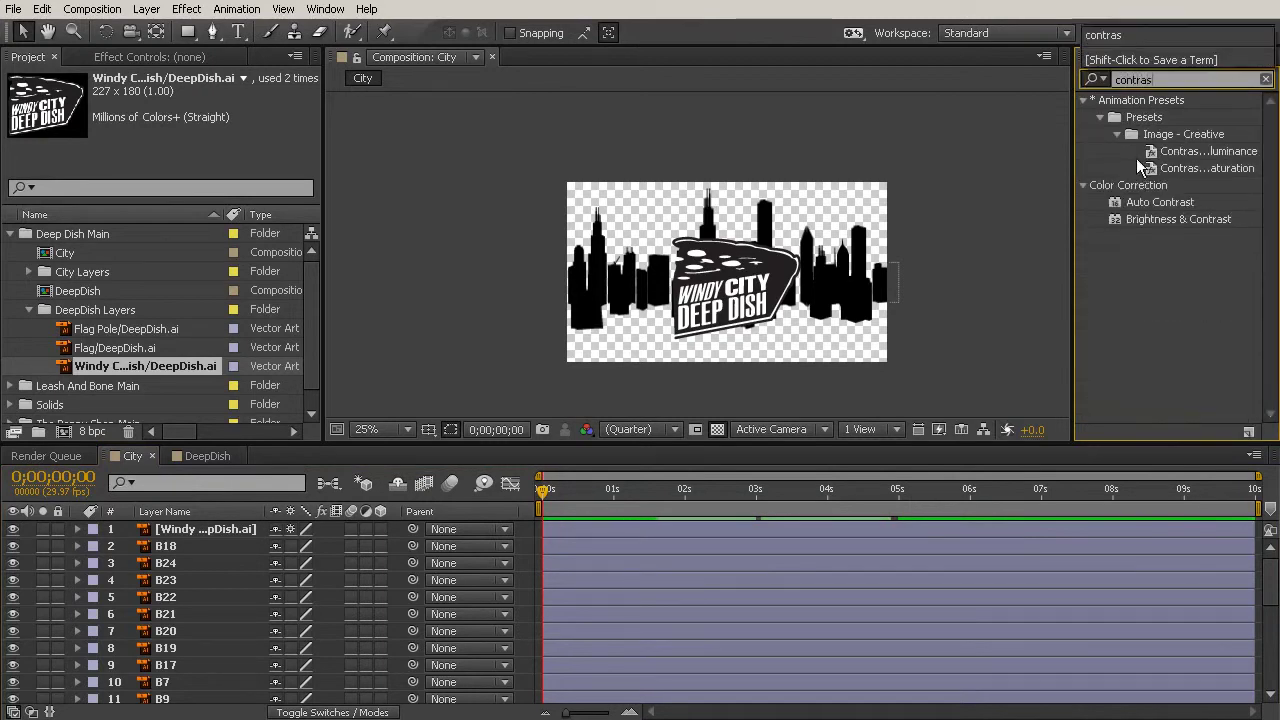
{"action": "left_click_drag", "start_coordinate": [1161, 221], "coordinate": [736, 311]}
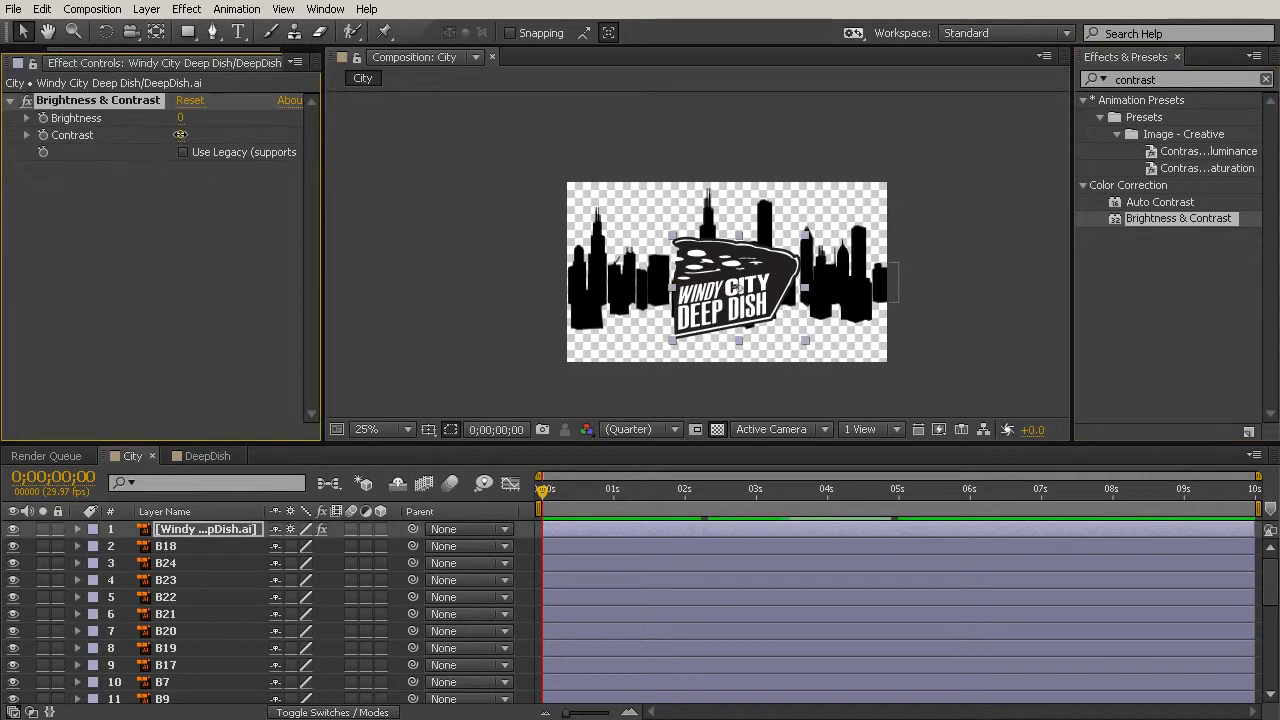
{"action": "left_click_drag", "start_coordinate": [180, 134], "coordinate": [779, 140]}
{"action": "left_click", "coordinate": [1028, 372]}
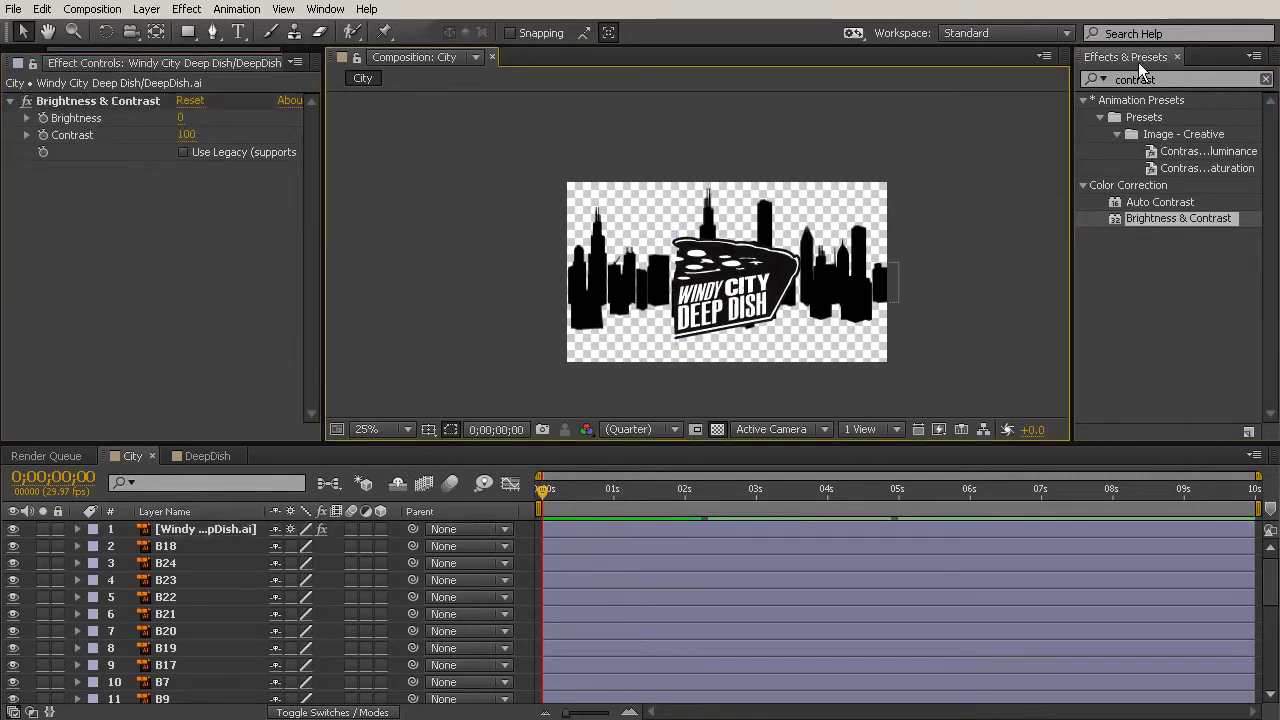
Close Effects & Presets and enlarge the composition viewing area, with the artwork magnified to 50%
{"action": "left_click", "coordinate": [312, 10]}
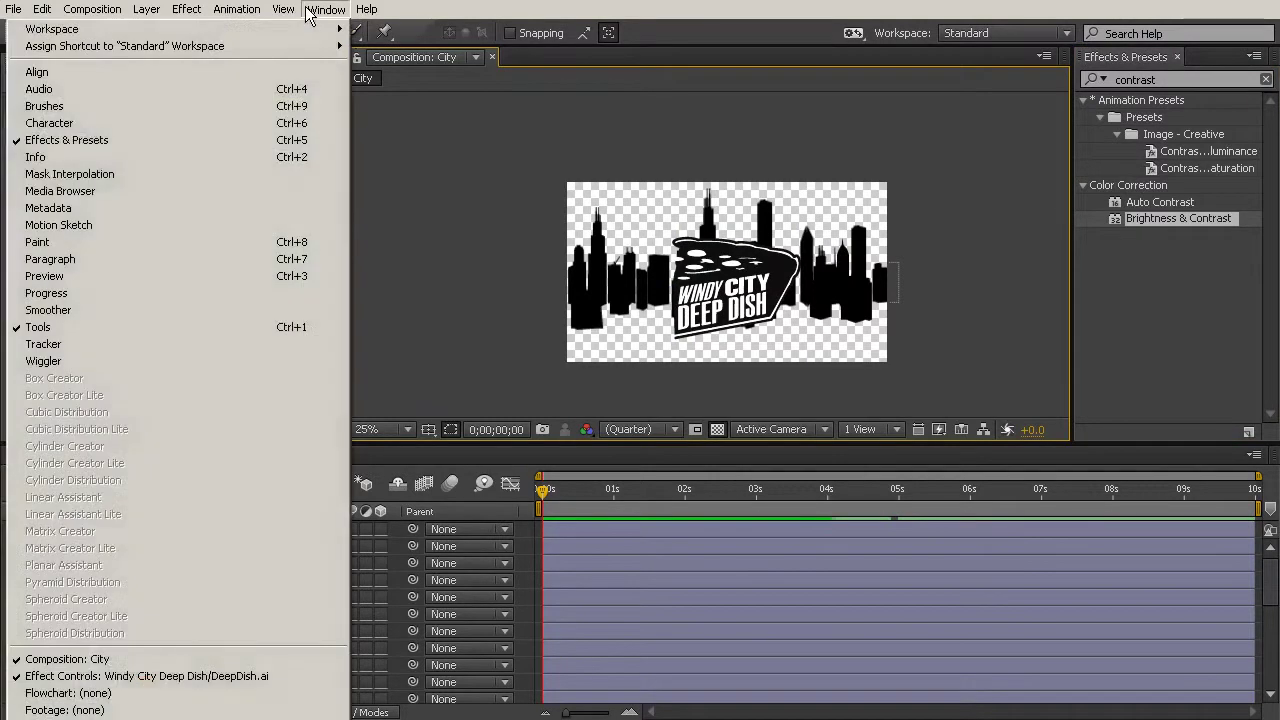
{"action": "left_click", "coordinate": [64, 141]}
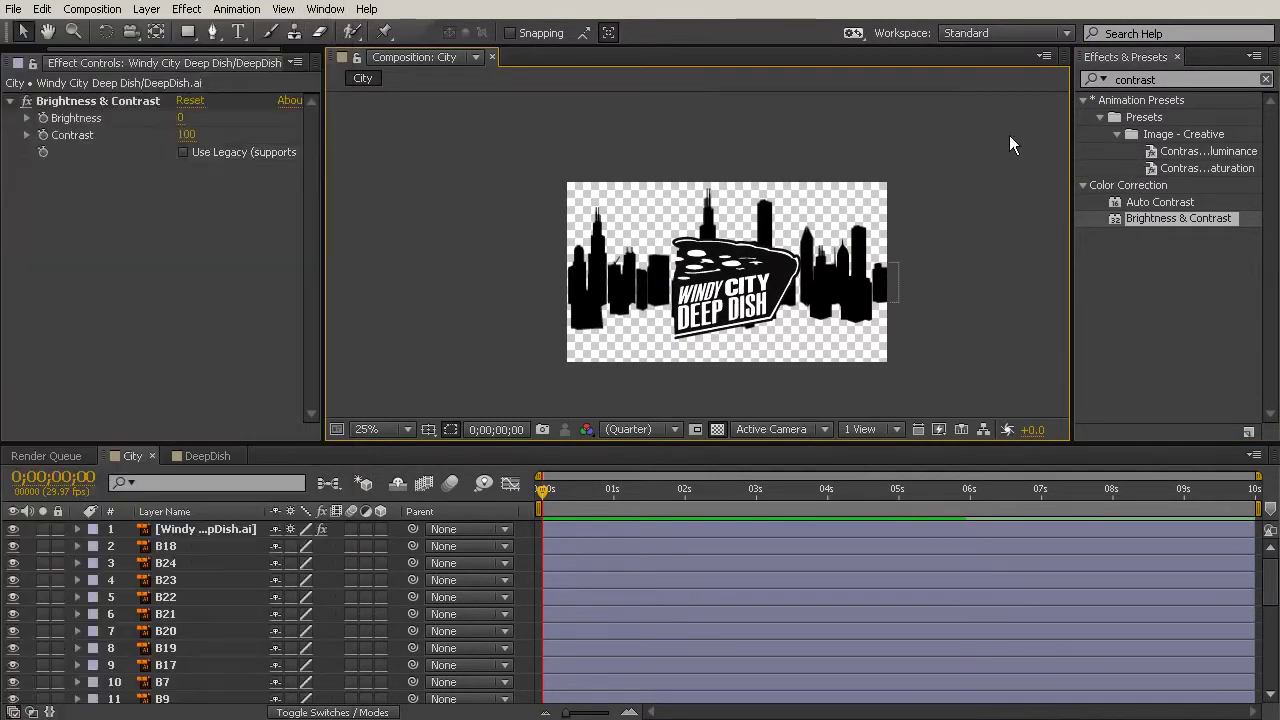
{"action": "left_click", "coordinate": [1178, 57]}
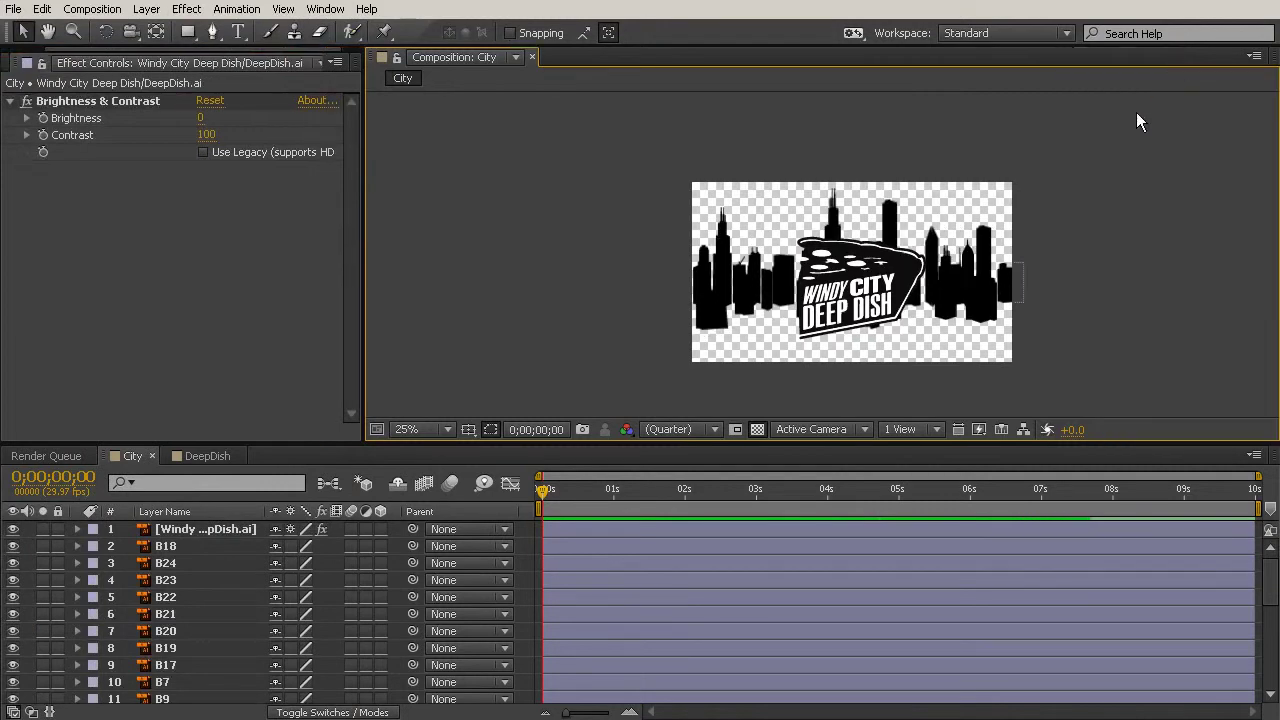
{"action": "scroll", "coordinate": [866, 343], "scroll_direction": "up", "scroll_amount": 1}
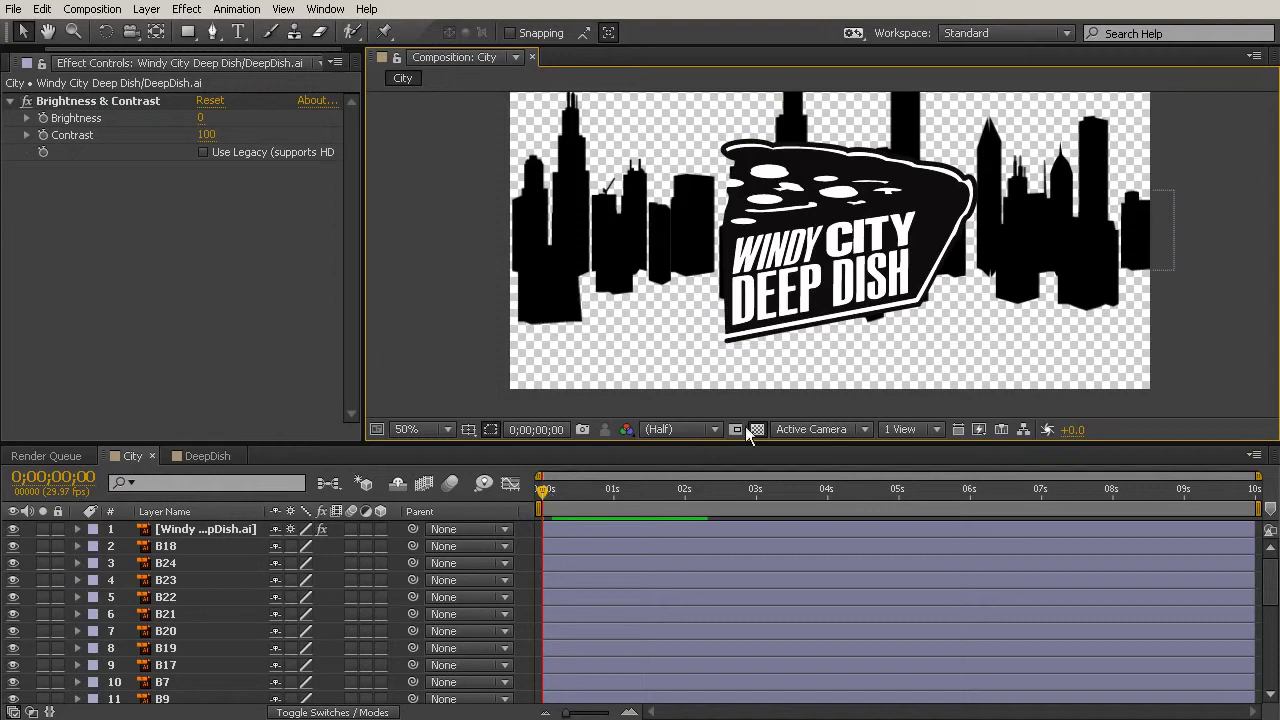
{"action": "left_click_drag", "start_coordinate": [741, 446], "coordinate": [775, 500]}
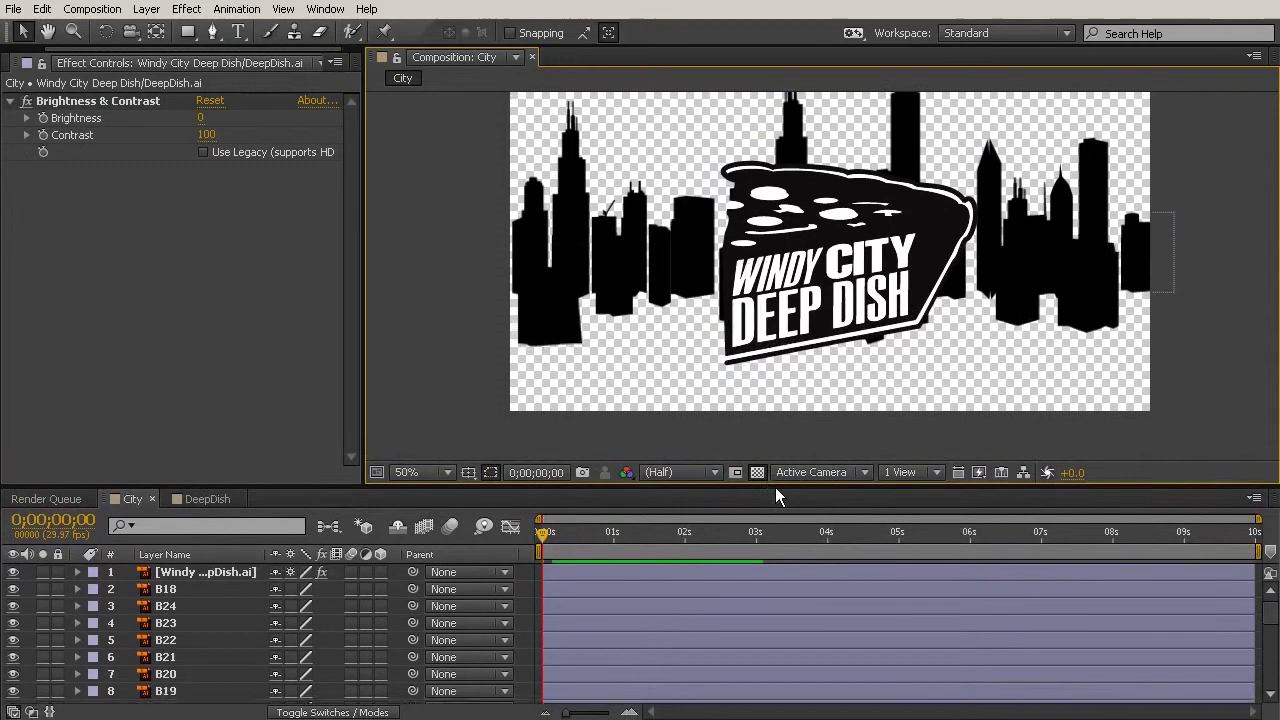
{"action": "left_click_drag", "start_coordinate": [1025, 148], "coordinate": [994, 180]}
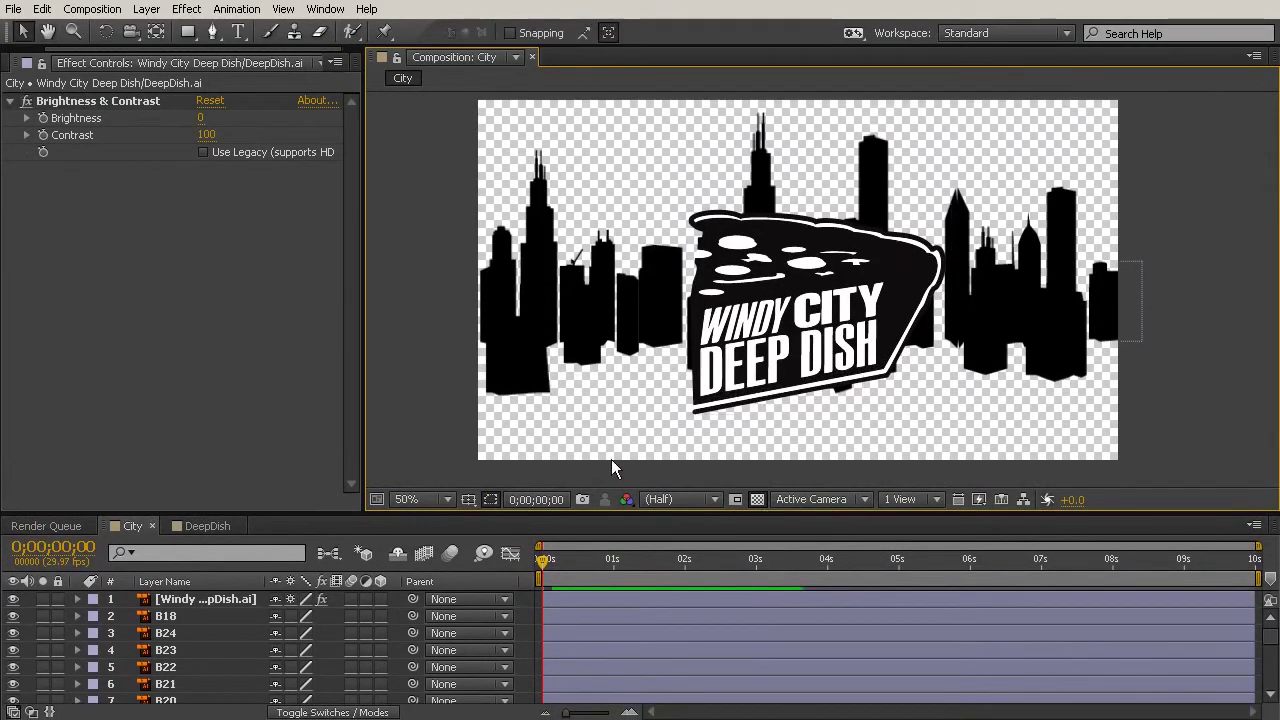
Shift the Windy City logo layer in time so that it starts at 0;00;01;00
{"action": "left_click_drag", "start_coordinate": [543, 562], "coordinate": [612, 588]}
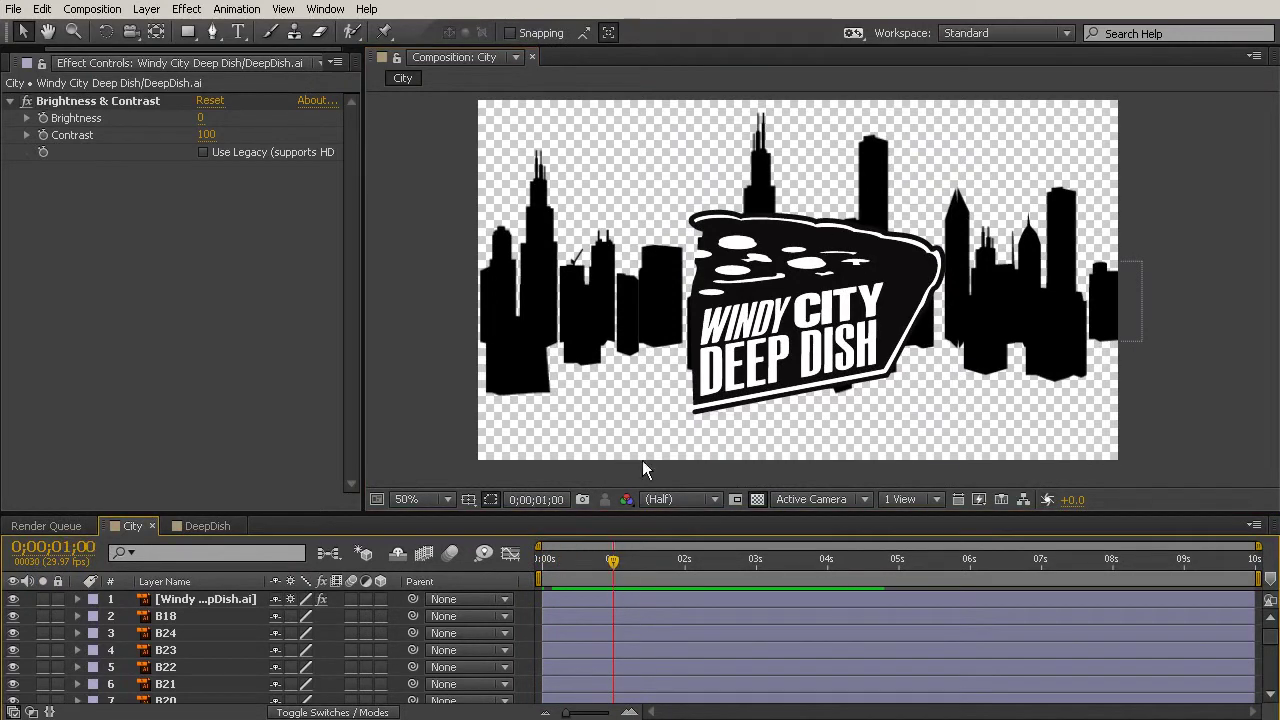
{"action": "left_click", "coordinate": [551, 602]}
{"action": "left_click_drag", "start_coordinate": [572, 610], "coordinate": [614, 587]}
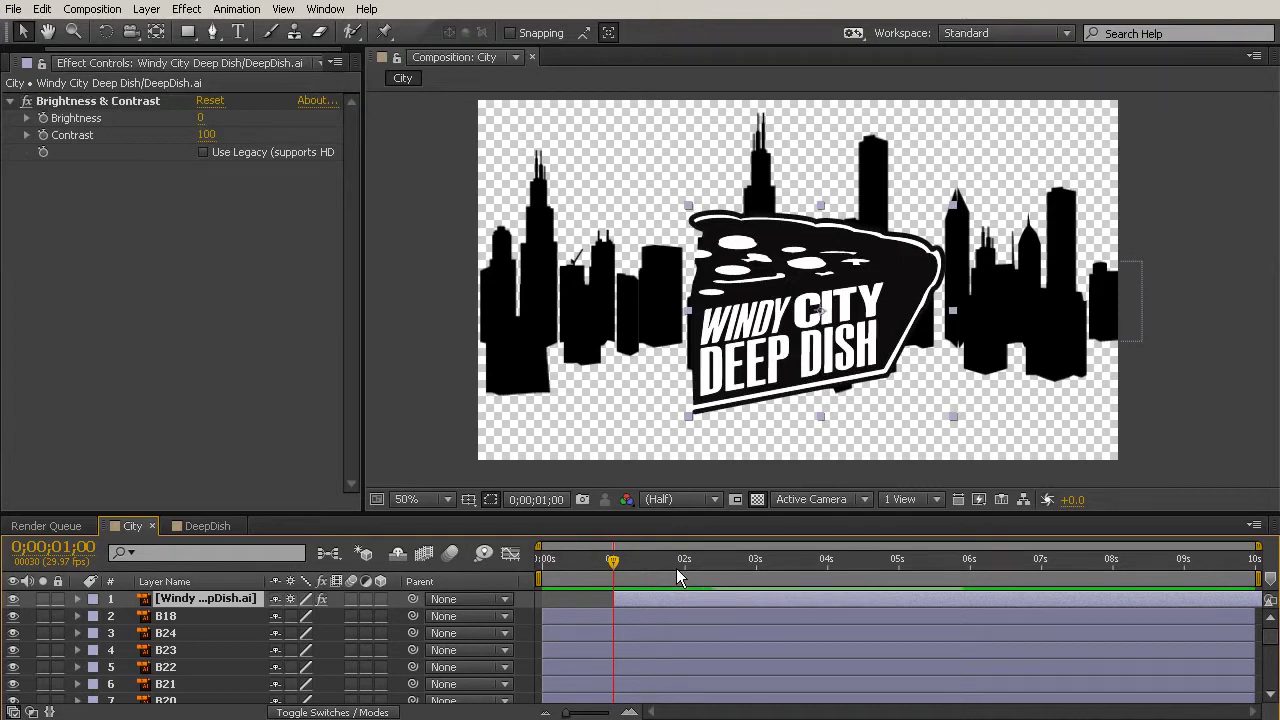
Nudge the logo to position 680, 436 at 0;00;01;05 and set a Position keyframe there
{"action": "key", "text": "Page_Down"}
{"action": "key", "text": "Page_Down"}
{"action": "key", "text": "Page_Down"}
{"action": "key", "text": "Page_Down"}
{"action": "key", "text": "Page_Down"}
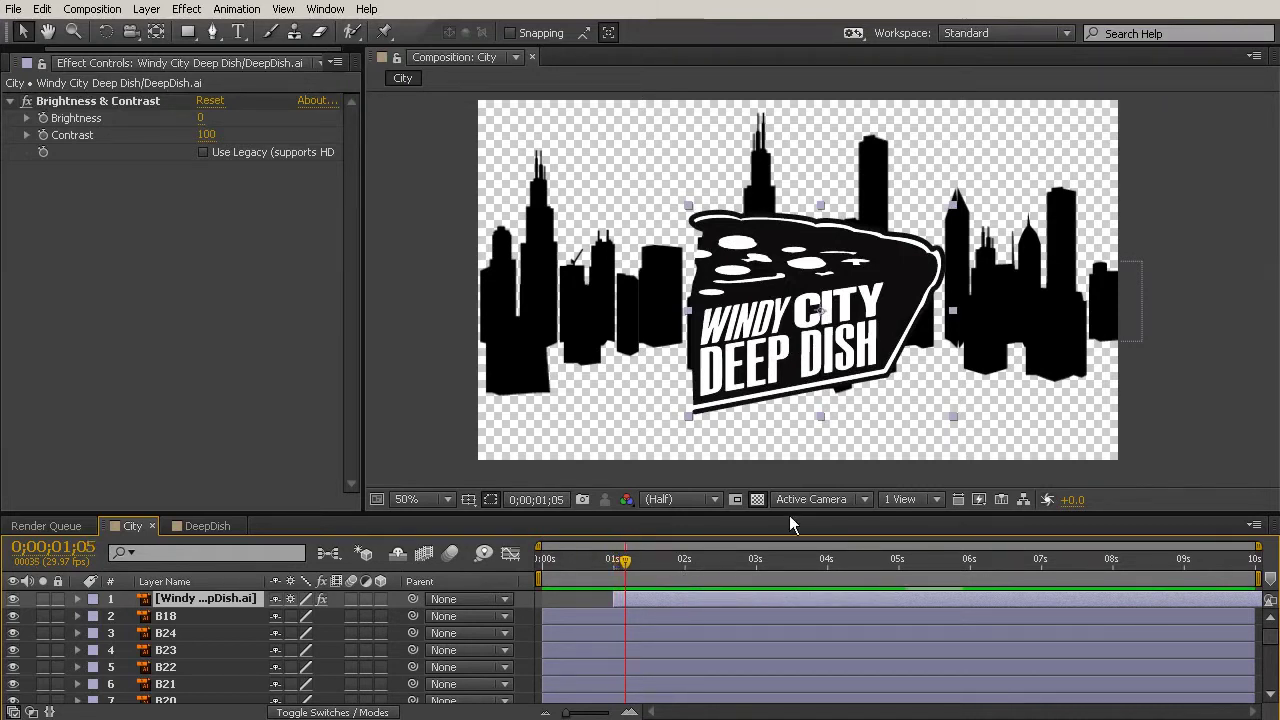
{"action": "left_click_drag", "start_coordinate": [825, 310], "coordinate": [768, 309]}
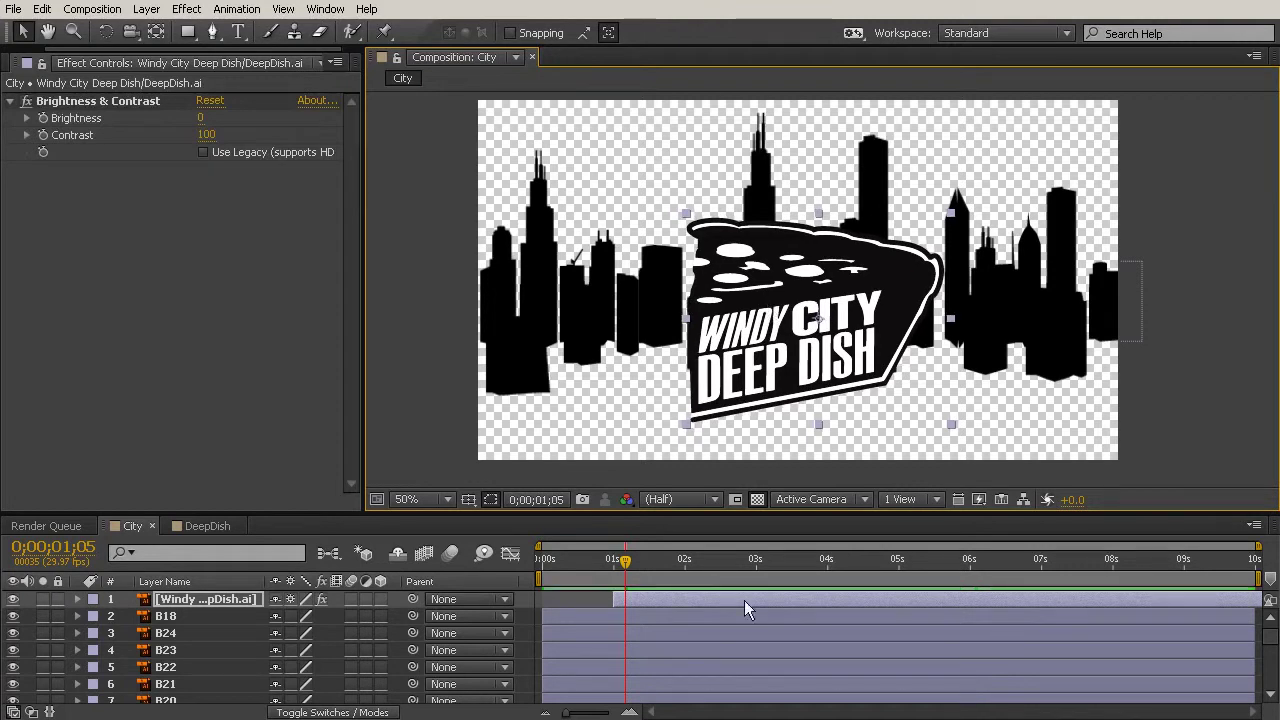
{"action": "key", "text": "p"}
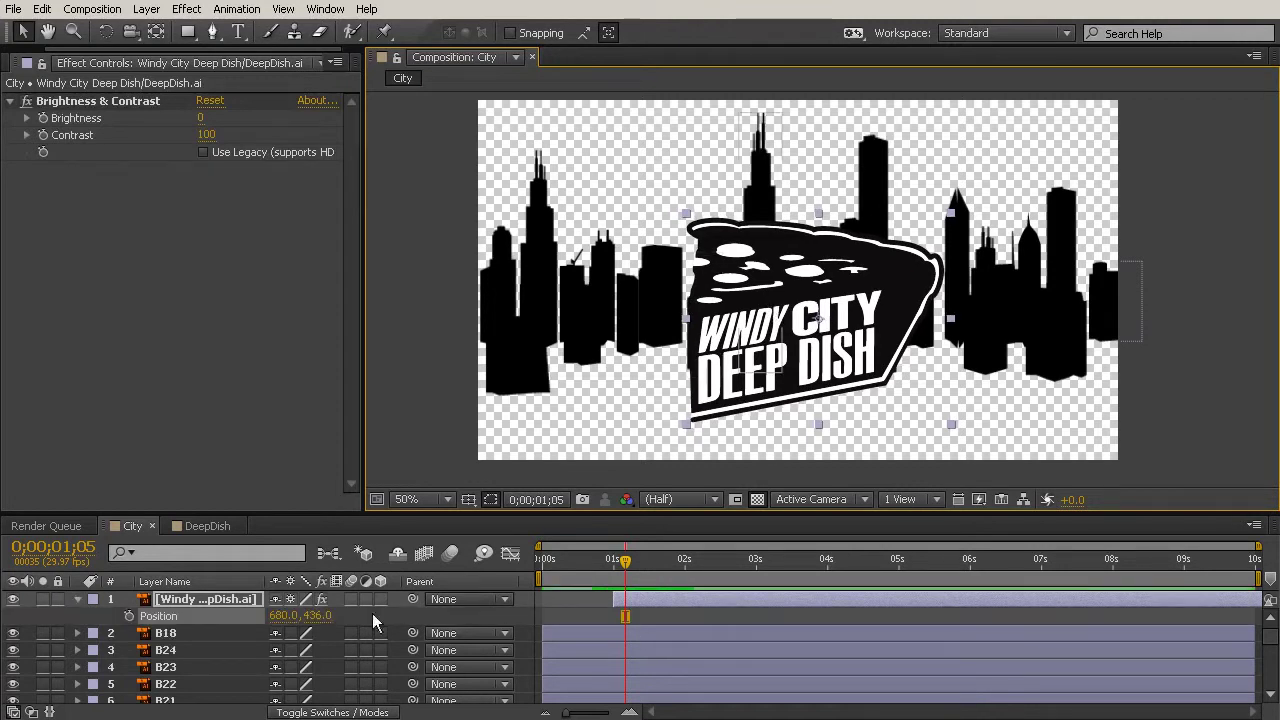
{"action": "left_click", "coordinate": [129, 616]}
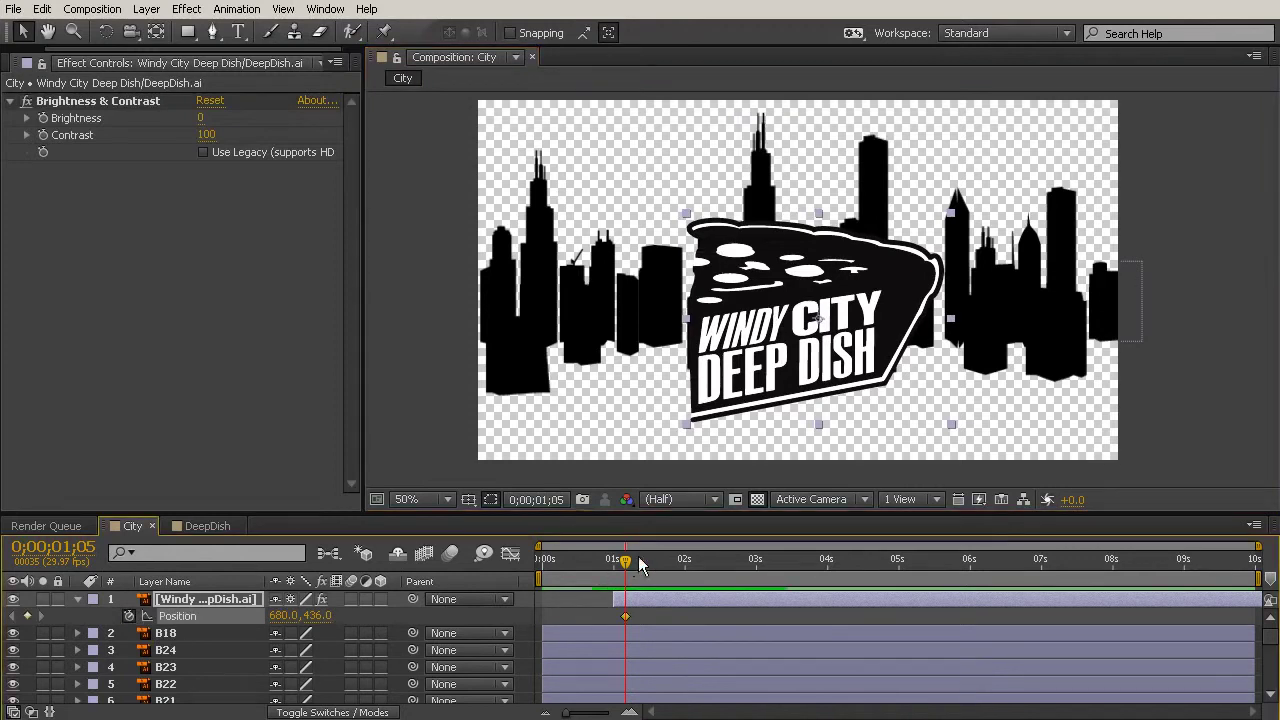
Keyframe the logo above the frame at position 680, -216 at 0;00;01;00, and scrub through the drop
{"action": "left_click_drag", "start_coordinate": [626, 561], "coordinate": [613, 561]}
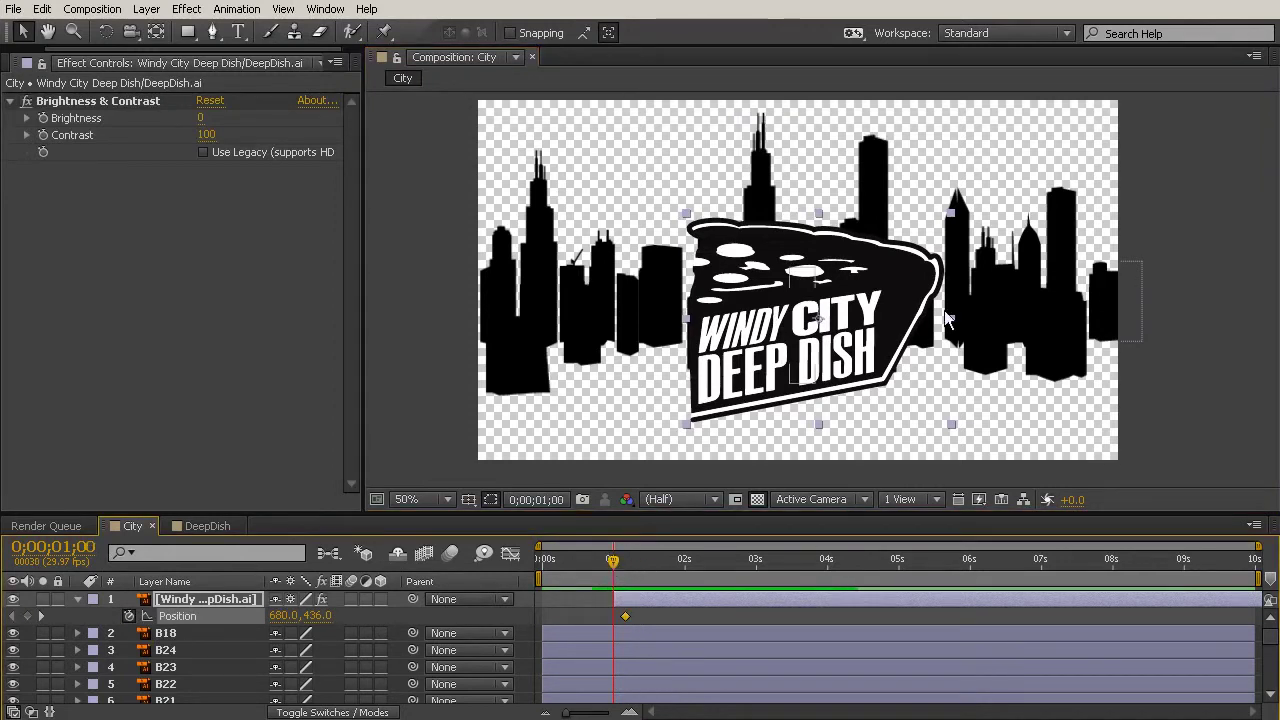
{"action": "left_click_drag", "start_coordinate": [849, 380], "coordinate": [847, 62]}
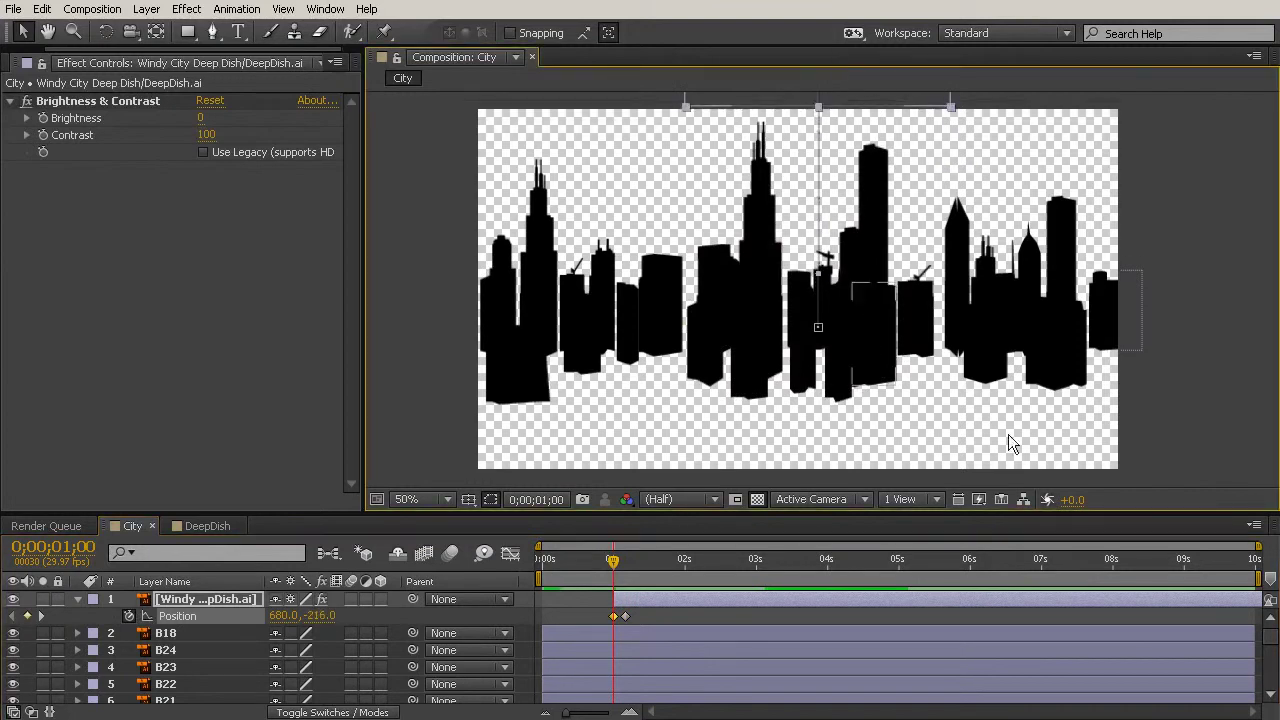
{"action": "left_click", "coordinate": [616, 566]}
{"action": "left_click_drag", "start_coordinate": [616, 566], "coordinate": [623, 677]}
Enable motion blur for the Windy City logo layer and the composition, and scrub through the drop to check it
{"action": "left_click", "coordinate": [351, 599]}
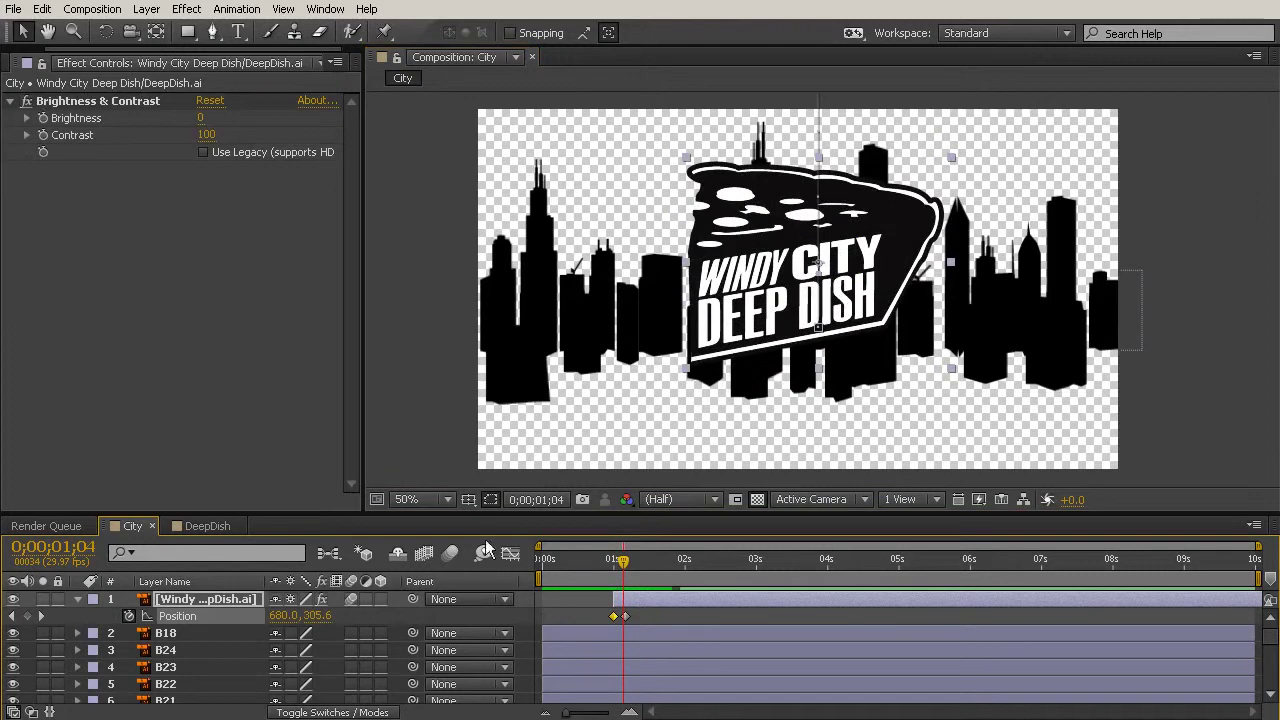
{"action": "left_click", "coordinate": [450, 553]}
{"action": "left_click_drag", "start_coordinate": [607, 570], "coordinate": [640, 597]}
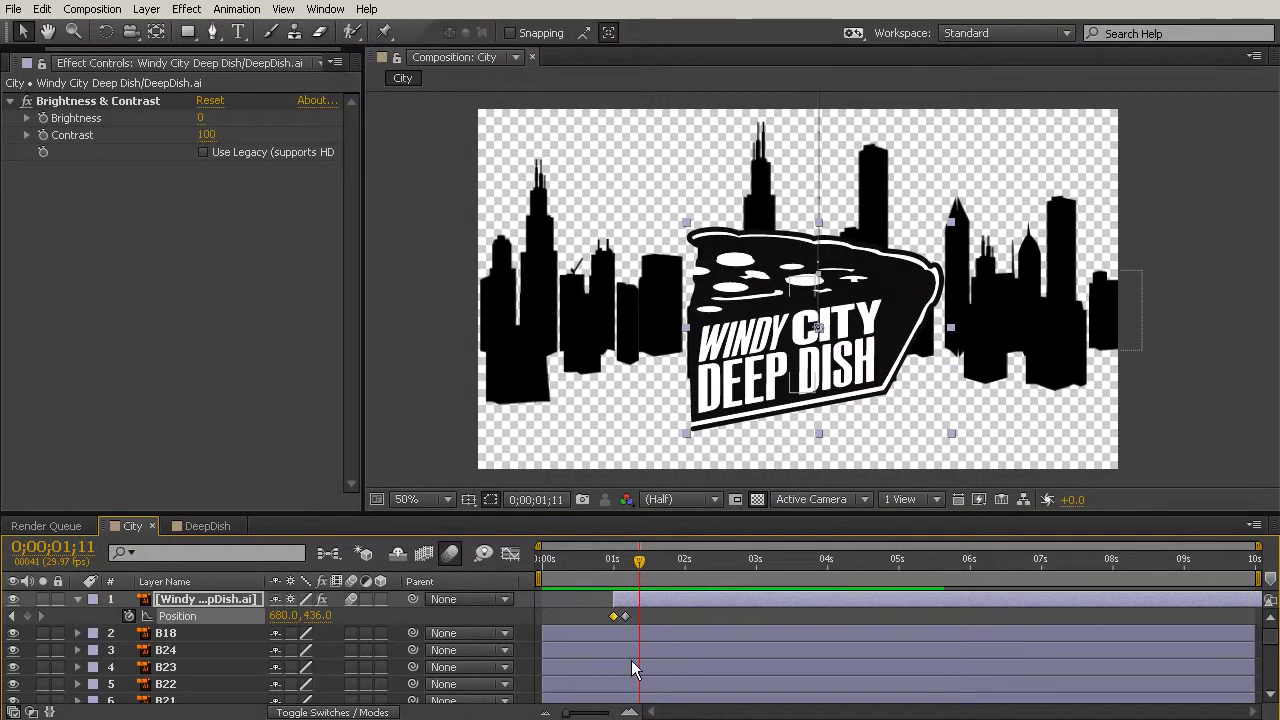
{"action": "left_click", "coordinate": [616, 568]}
{"action": "left_click_drag", "start_coordinate": [616, 570], "coordinate": [630, 612]}
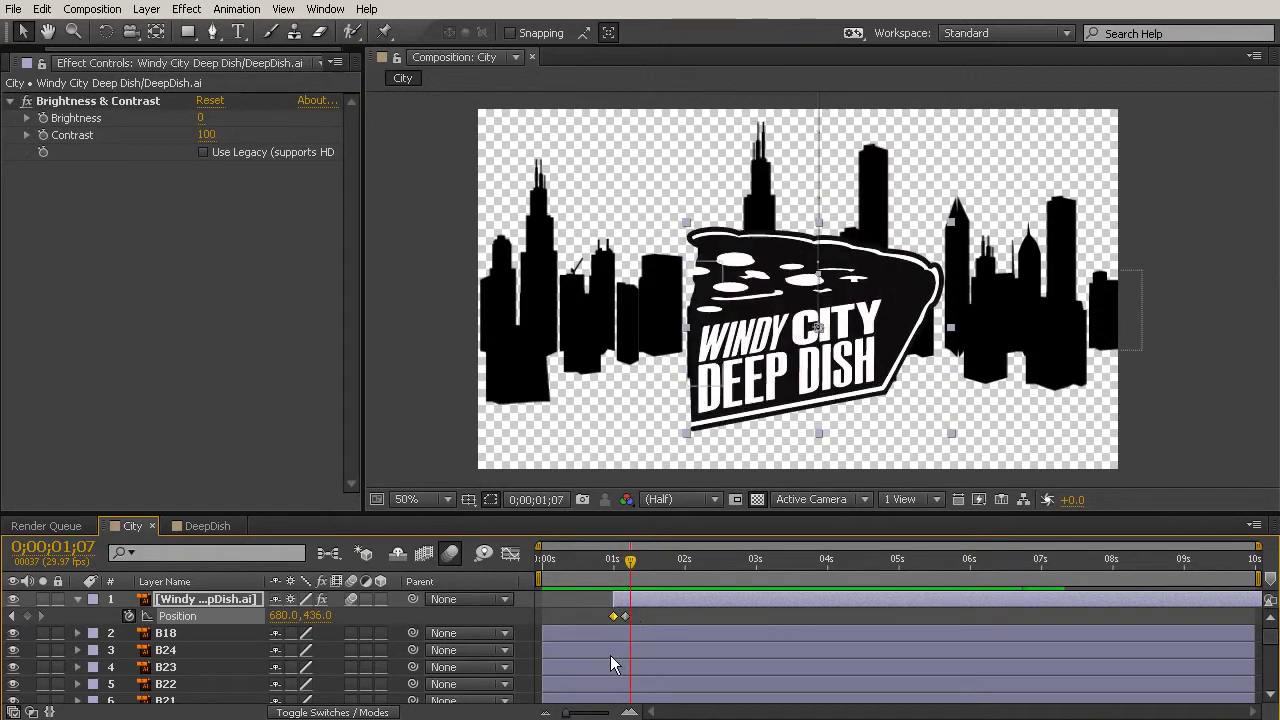
Show the logo's Position in an enlarged Graph Editor and separate it into X and Y dimensions
{"action": "left_click", "coordinate": [511, 556]}
{"action": "left_click_drag", "start_coordinate": [634, 516], "coordinate": [642, 351]}
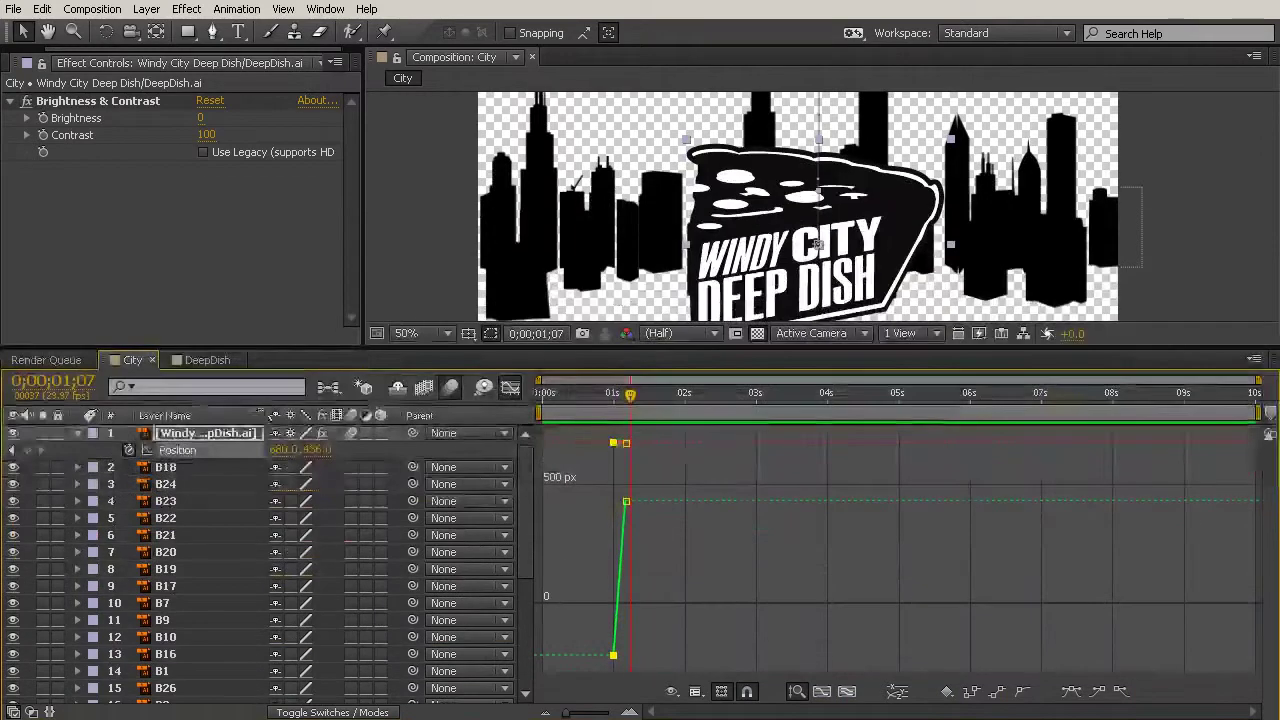
{"action": "left_click", "coordinate": [181, 437]}
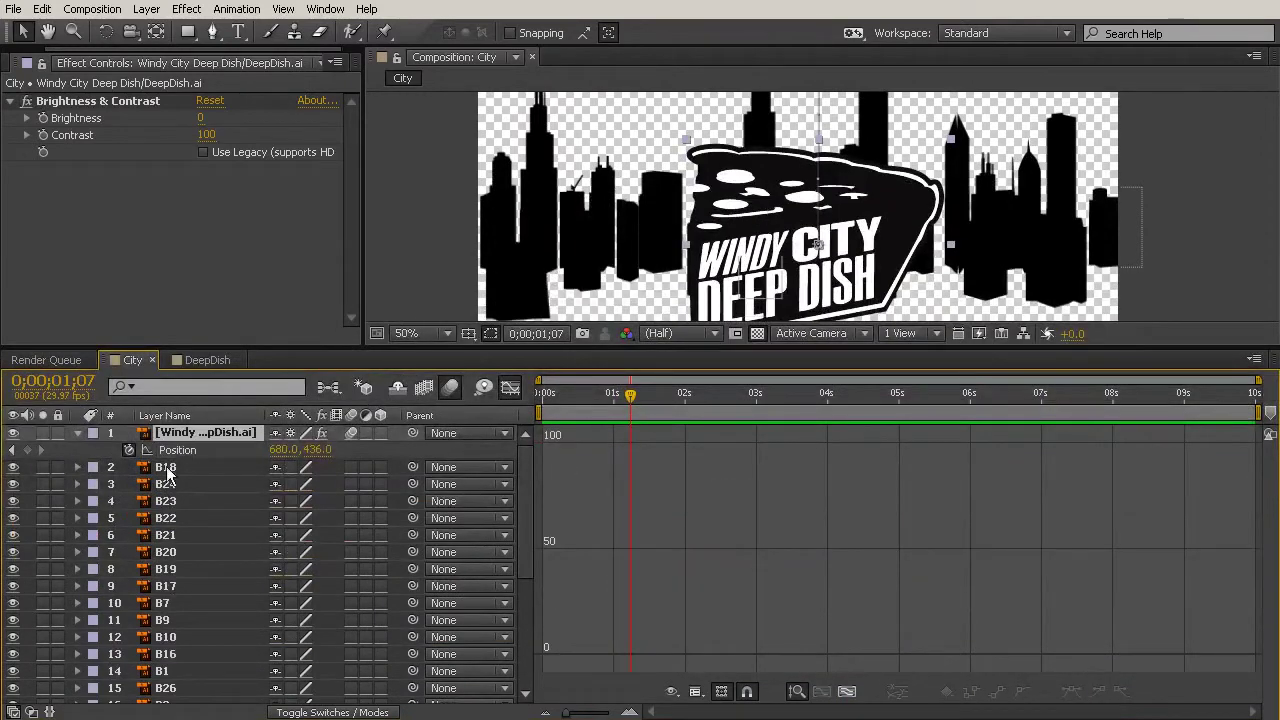
{"action": "left_click", "coordinate": [897, 691]}
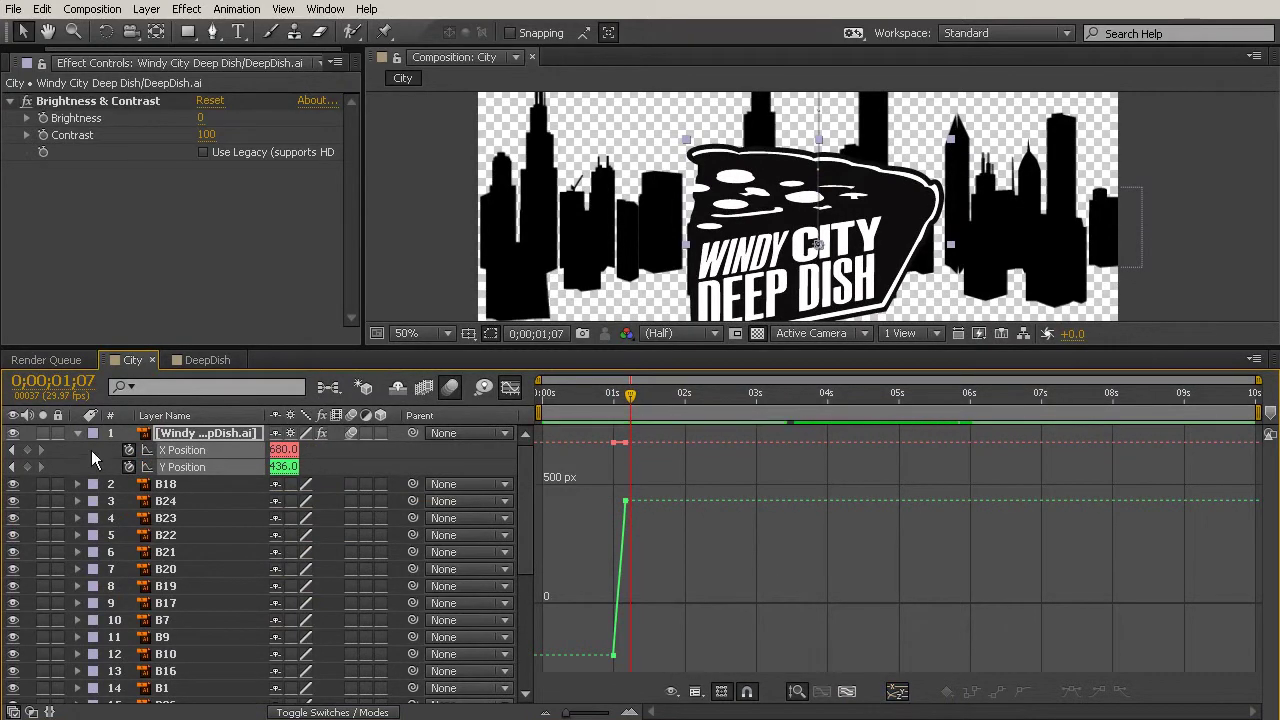
Remove the logo's X Position keyframes and display only its Y Position curve in the graph
{"action": "left_click", "coordinate": [93, 457]}
{"action": "left_click", "coordinate": [170, 451]}
{"action": "left_click", "coordinate": [129, 450]}
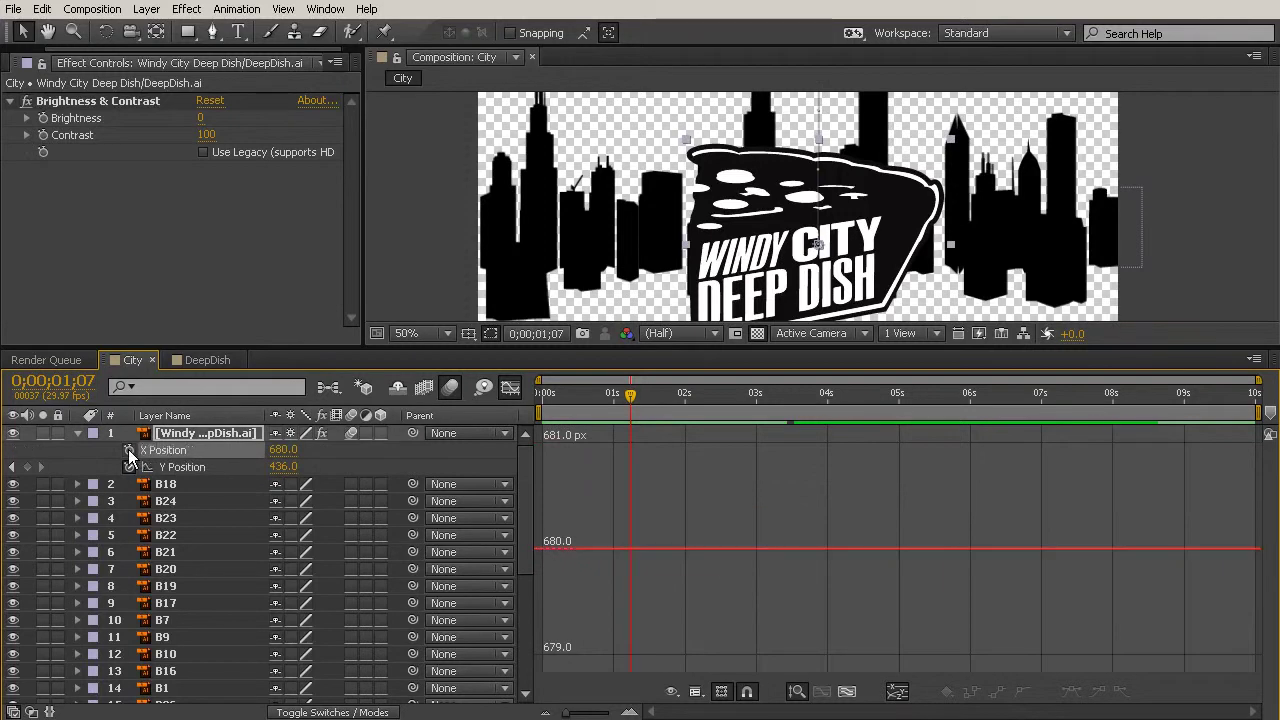
{"action": "left_click", "coordinate": [170, 465]}
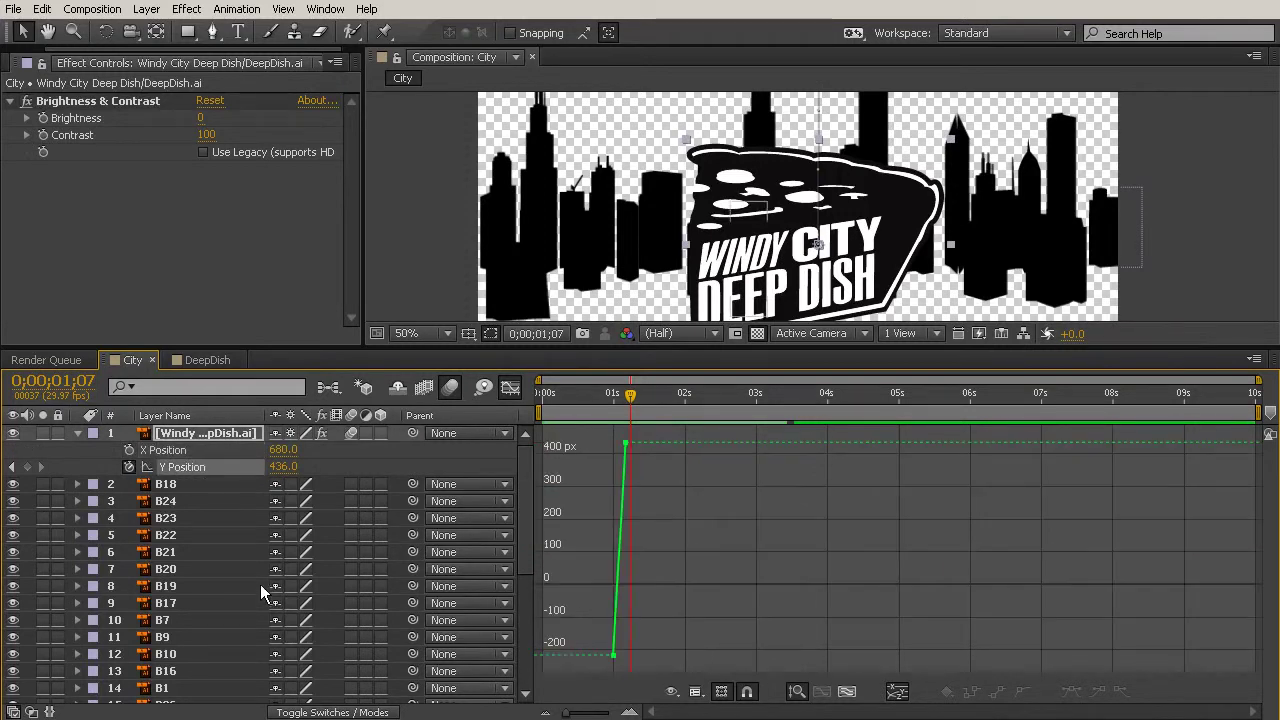
Show the logo's Y Position as a speed graph, zoom in on the drop, and check its two keyframes in the layer view
{"action": "left_click_drag", "start_coordinate": [629, 395], "coordinate": [630, 427]}
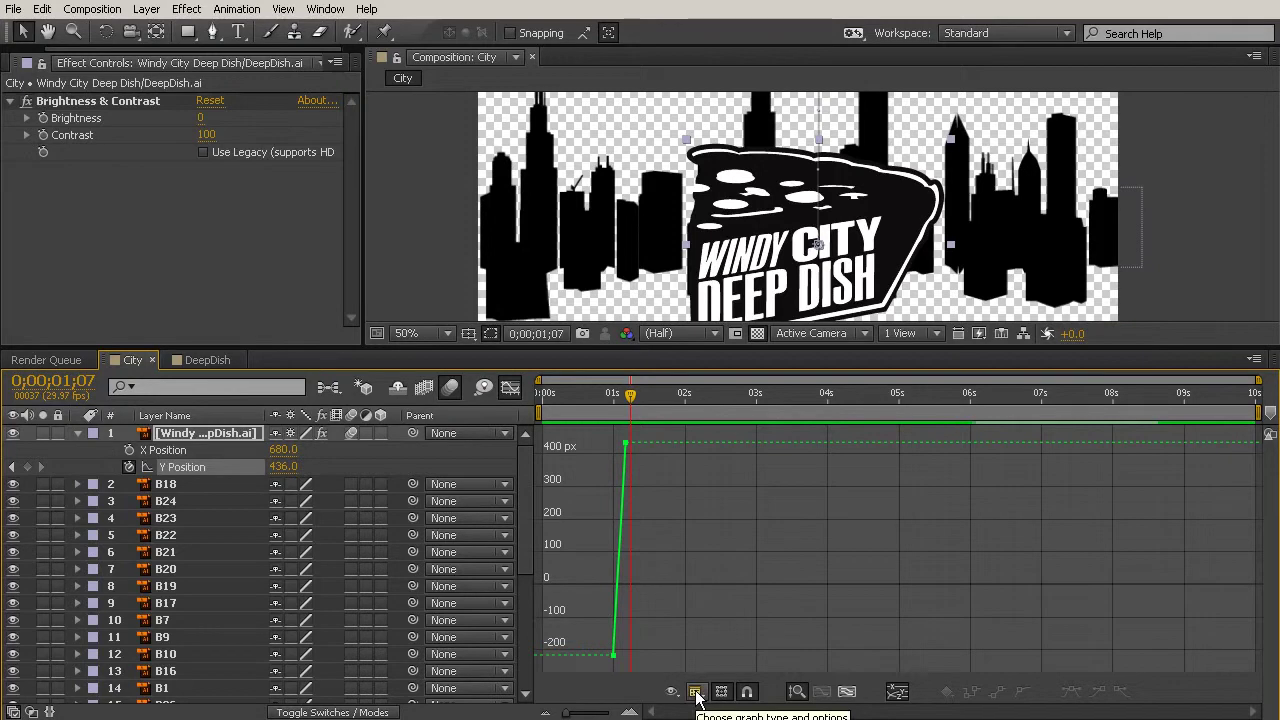
{"action": "left_click", "coordinate": [756, 719]}
{"action": "left_click_drag", "start_coordinate": [565, 712], "coordinate": [600, 712]}
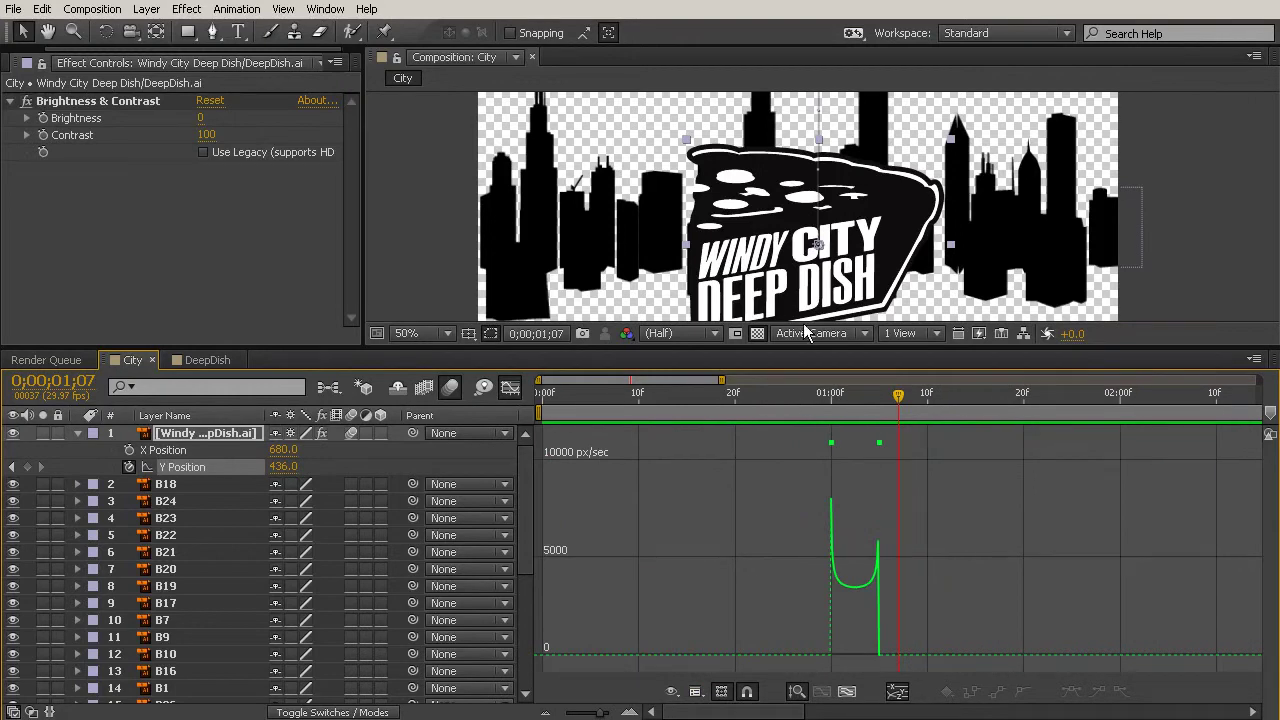
{"action": "left_click", "coordinate": [509, 388]}
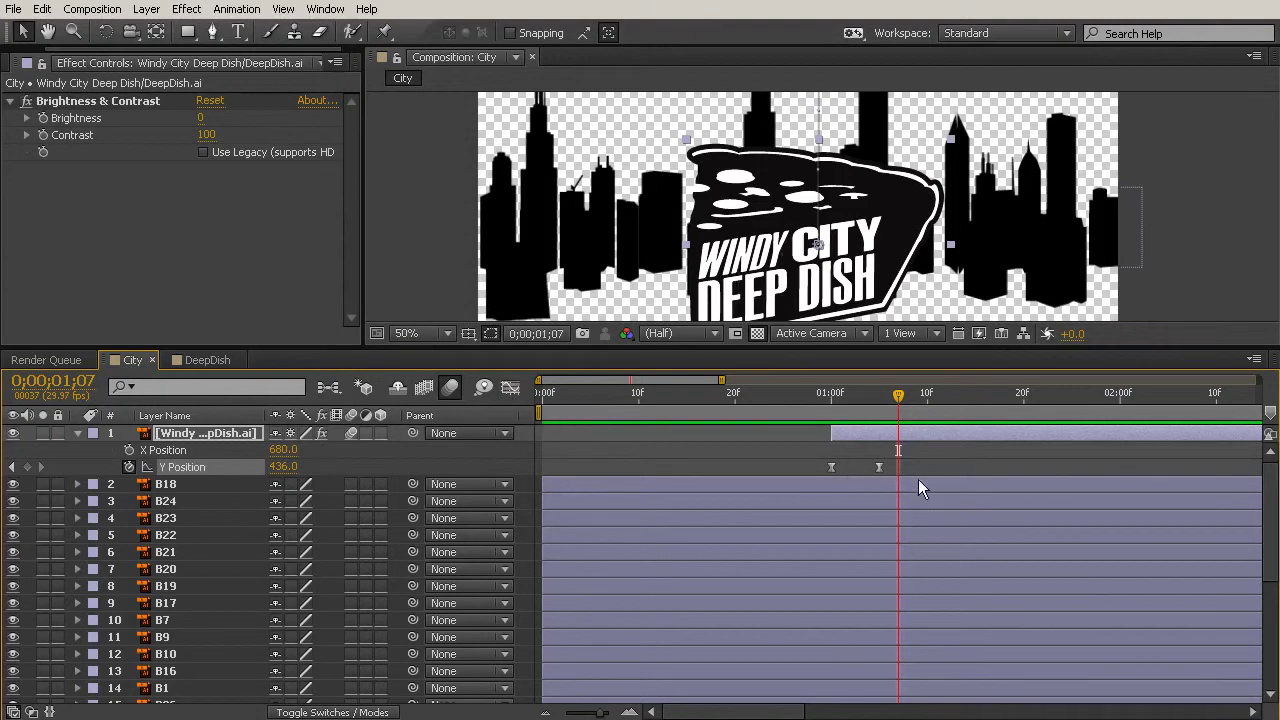
{"action": "left_click", "coordinate": [510, 389]}
Lower the speed at the logo's landing Y Position keyframe to 0 px/sec so the drop eases in
{"action": "left_click", "coordinate": [879, 444]}
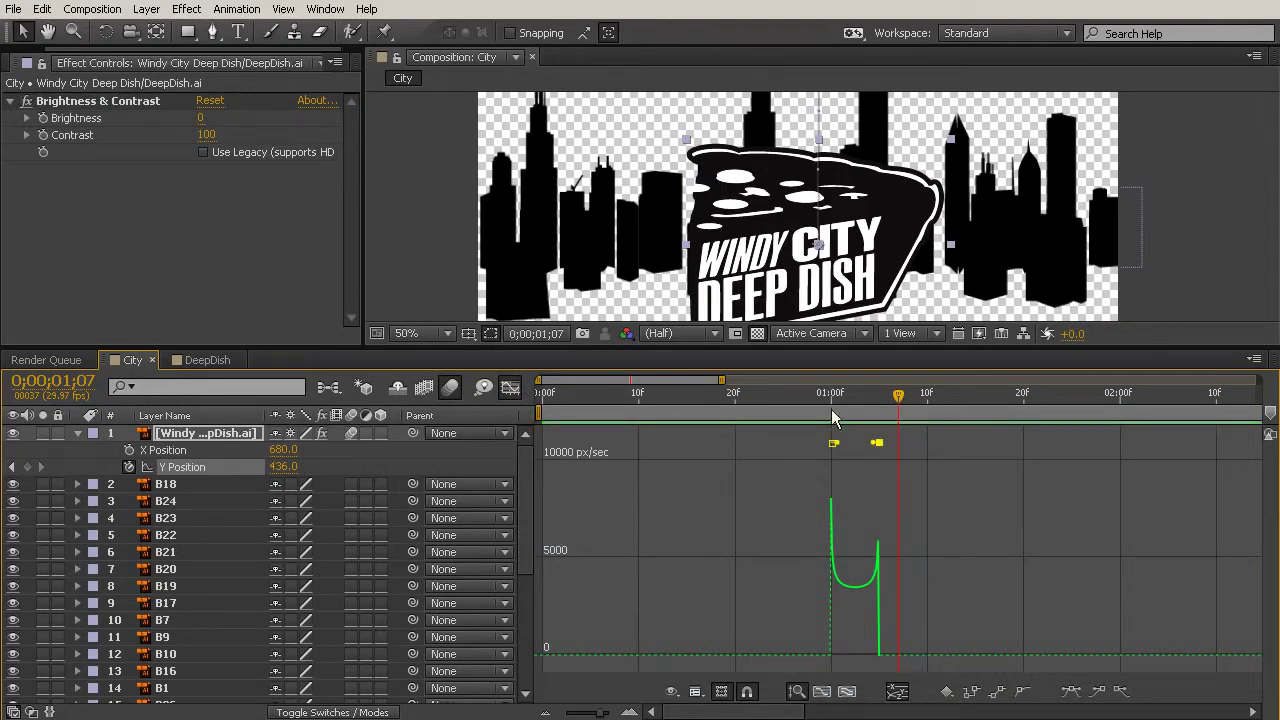
{"action": "mouse_move", "coordinate": [831, 418]}
{"action": "left_mouse_down"}
{"action": "mouse_move", "coordinate": [880, 425]}
{"action": "mouse_move", "coordinate": [833, 428]}
{"action": "left_mouse_up"}
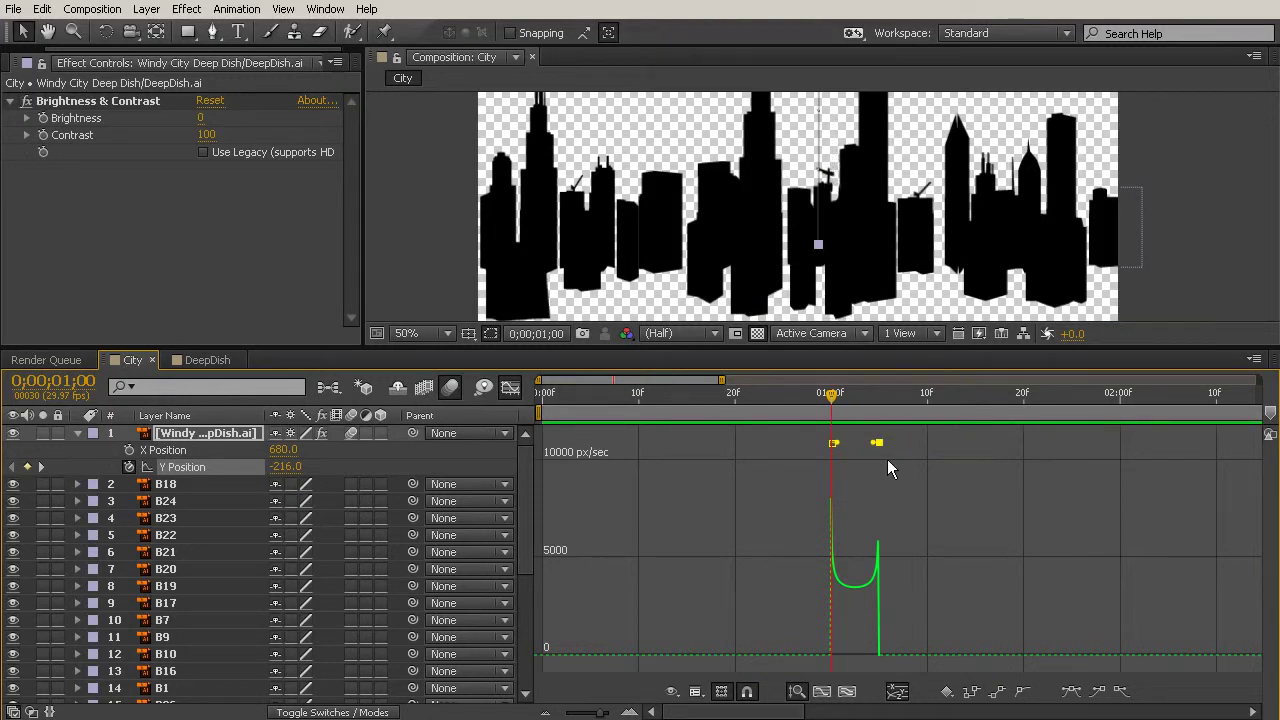
{"action": "left_click_drag", "start_coordinate": [877, 443], "coordinate": [880, 663]}
{"action": "mouse_move", "coordinate": [832, 395]}
{"action": "left_mouse_down"}
{"action": "mouse_move", "coordinate": [886, 430]}
{"action": "mouse_move", "coordinate": [830, 410]}
{"action": "left_mouse_up"}
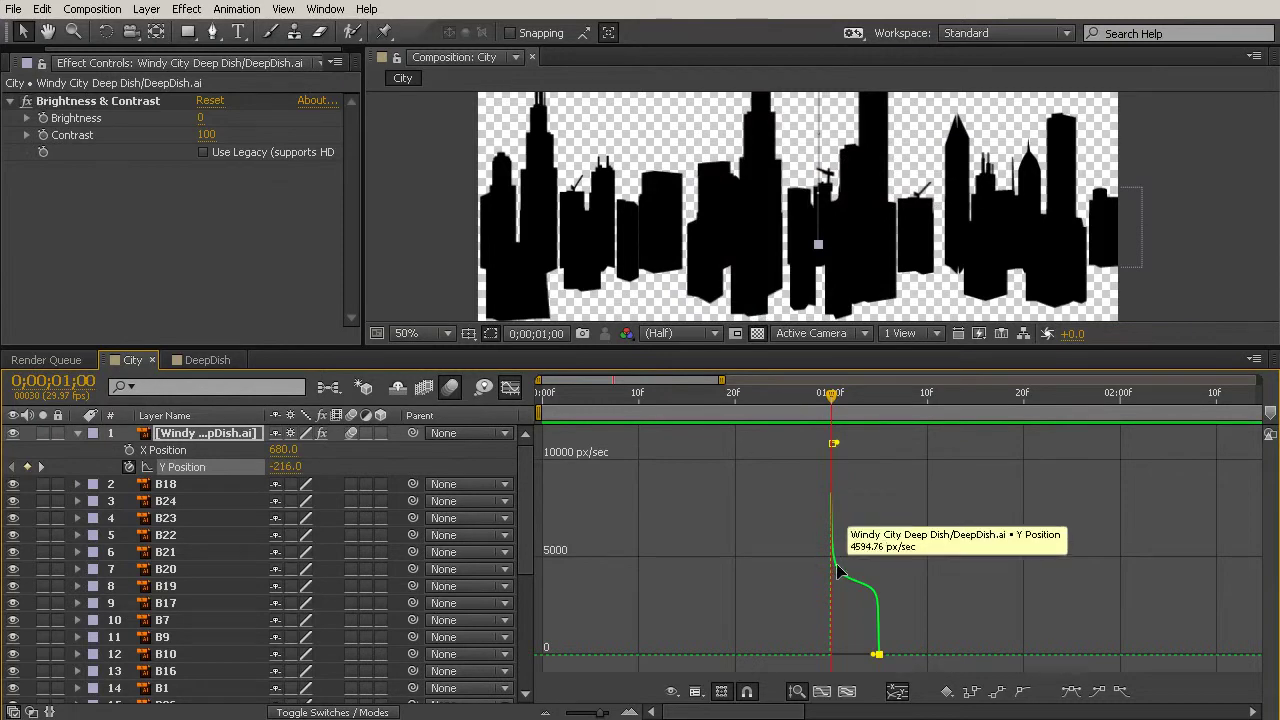
Try lengthening the first Y Position keyframe's outgoing speed handle, and scrub the drop to 0;00;01;05
{"action": "left_click_drag", "start_coordinate": [839, 443], "coordinate": [862, 445]}
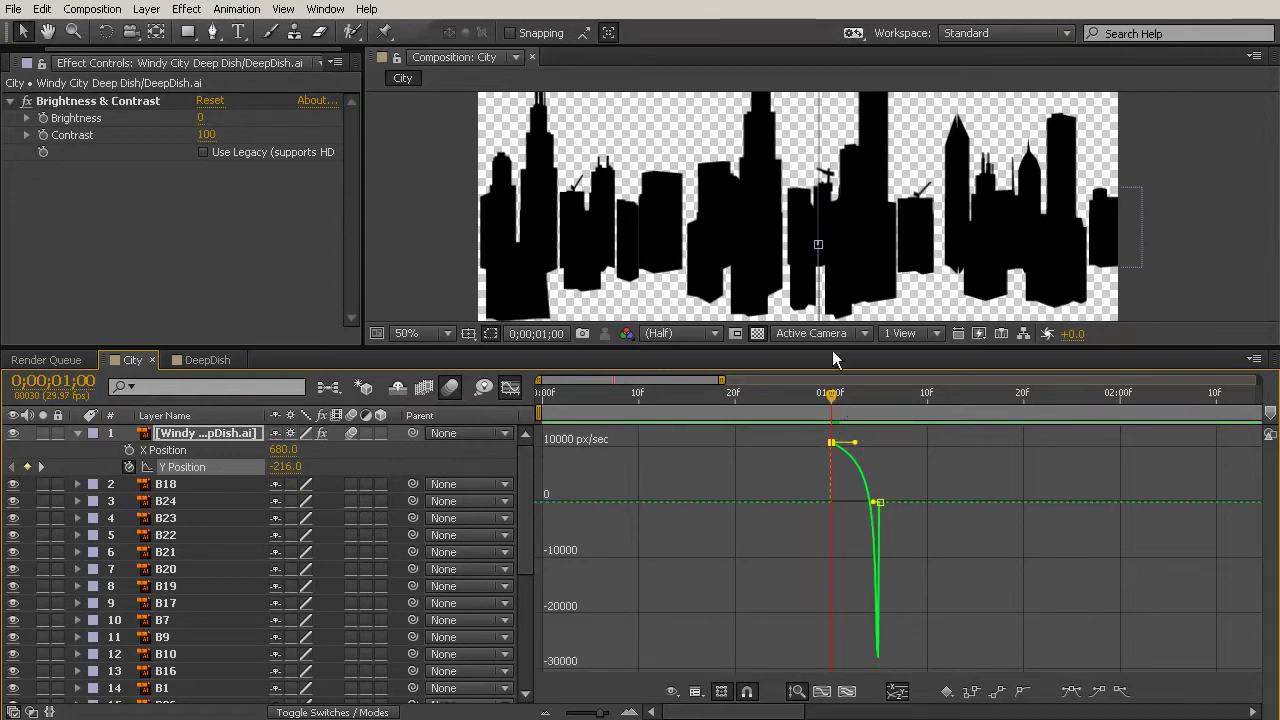
{"action": "scroll", "coordinate": [848, 224], "scroll_direction": "down", "scroll_amount": 2}
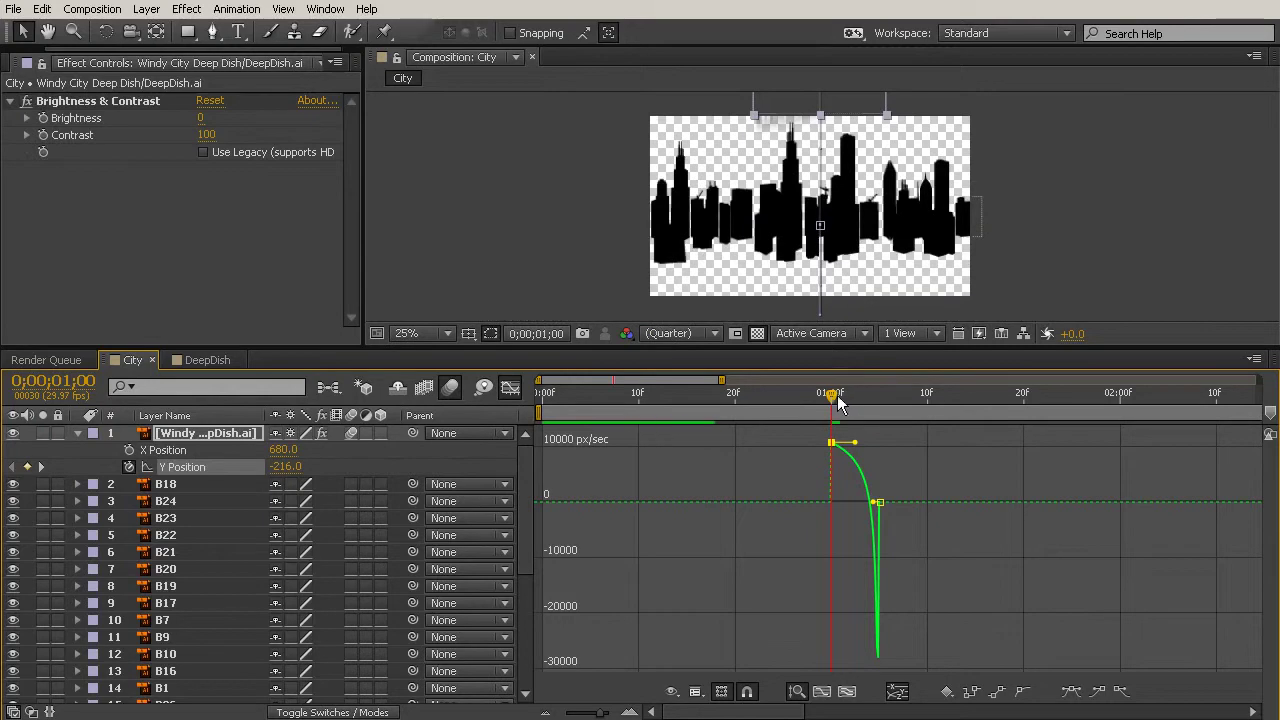
{"action": "left_click_drag", "start_coordinate": [835, 396], "coordinate": [881, 417]}
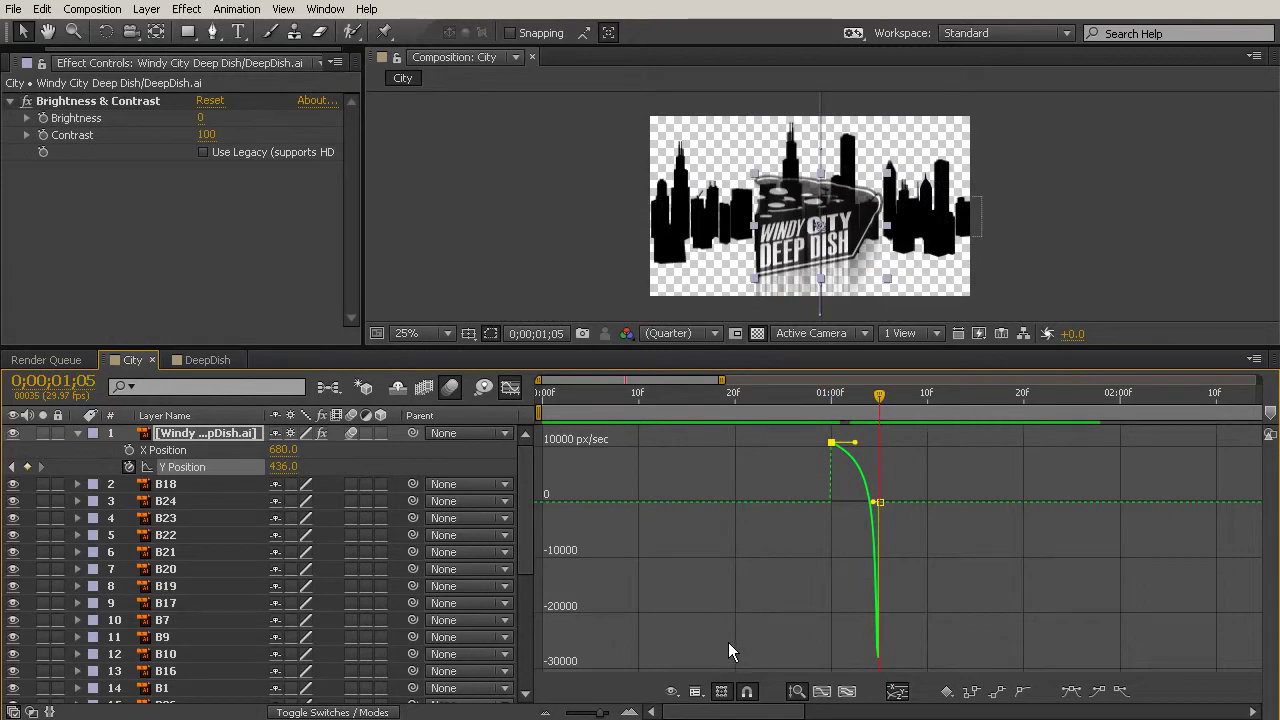
Switch to the value graph and shorten the first keyframe's handle so the Y Position curve runs nearly straight to the landing
{"action": "left_click", "coordinate": [695, 692]}
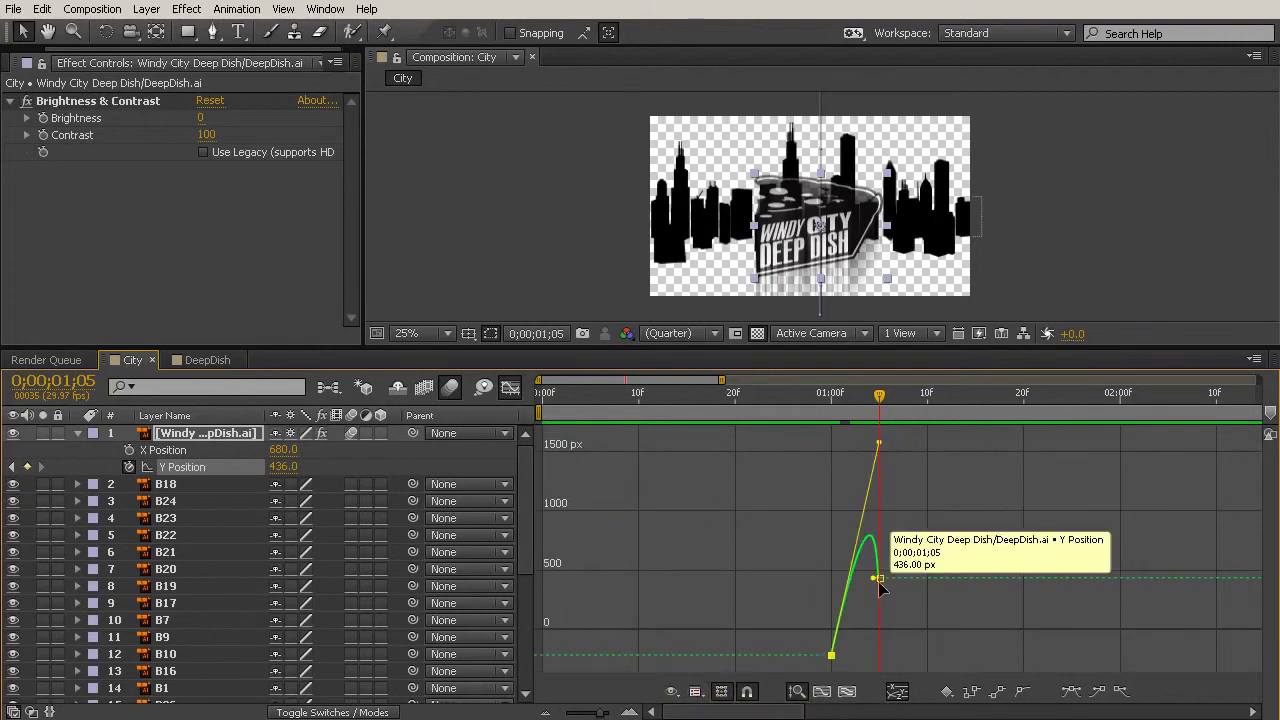
{"action": "mouse_move", "coordinate": [880, 580]}
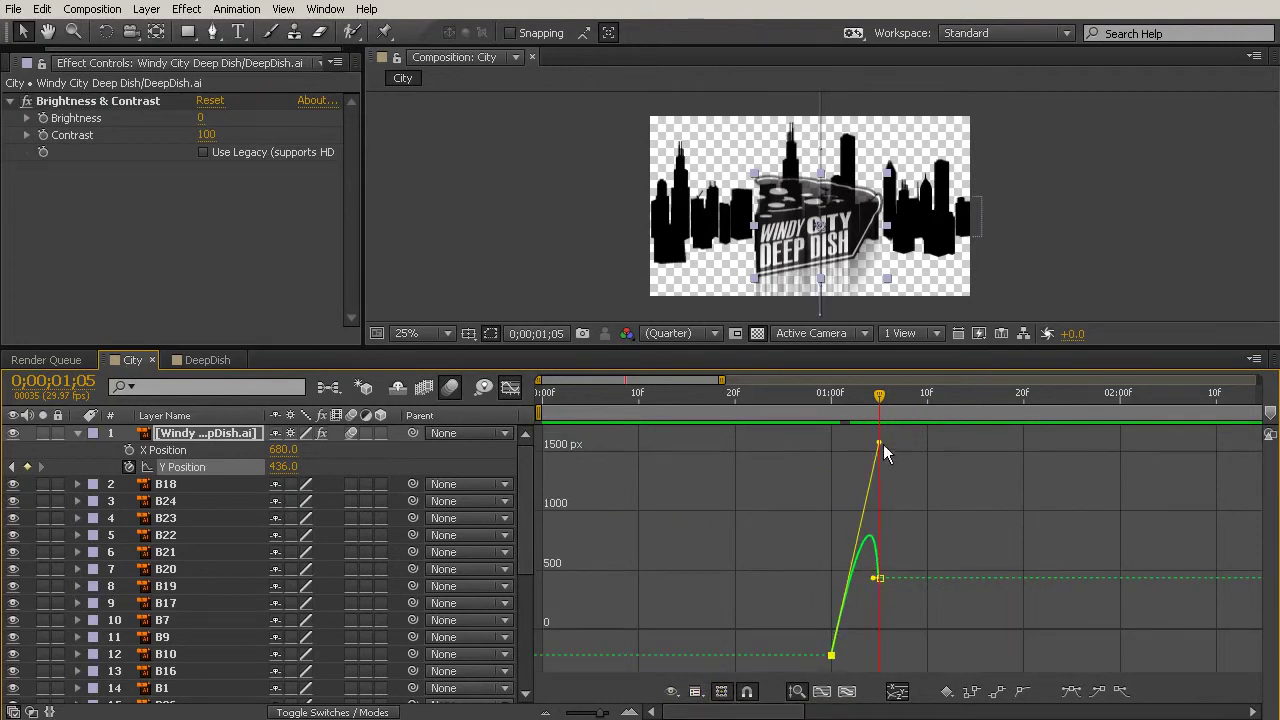
{"action": "left_click_drag", "start_coordinate": [876, 447], "coordinate": [841, 640]}
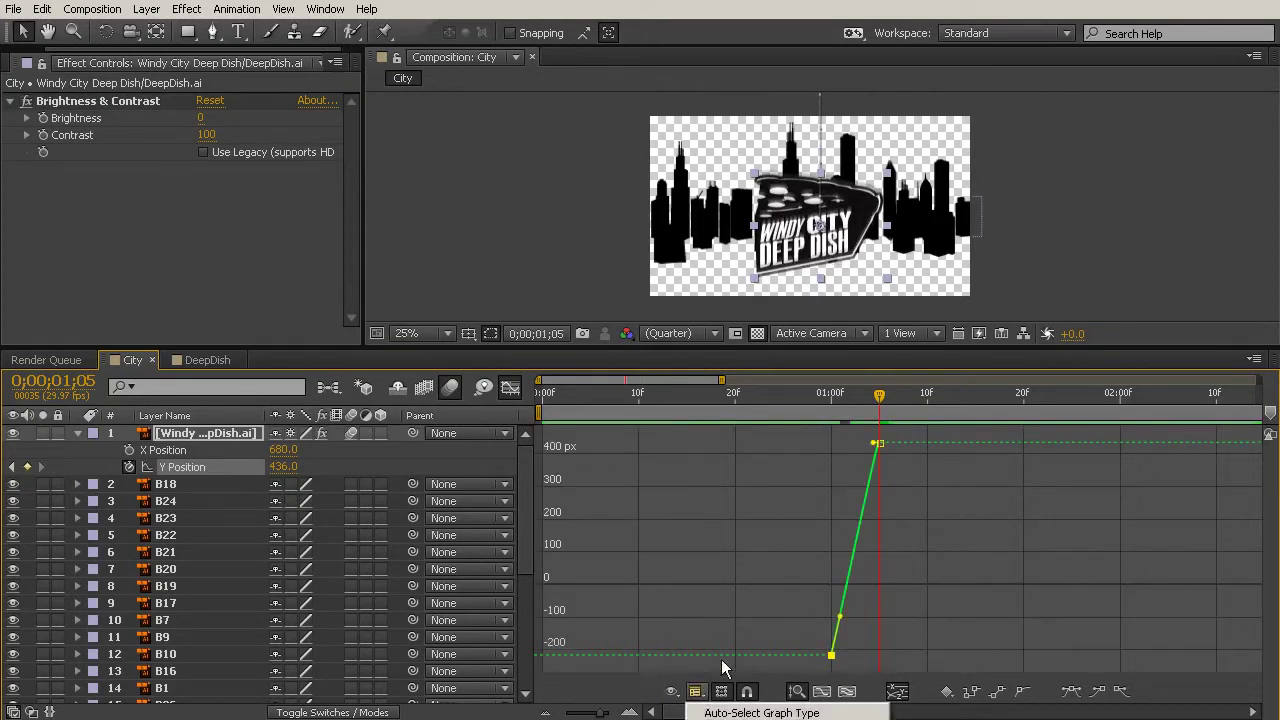
Return to the speed graph, raise the first keyframe's speed to just over 4000 px/sec, and undo the last lengthening of its handle
{"action": "left_click", "coordinate": [755, 719]}
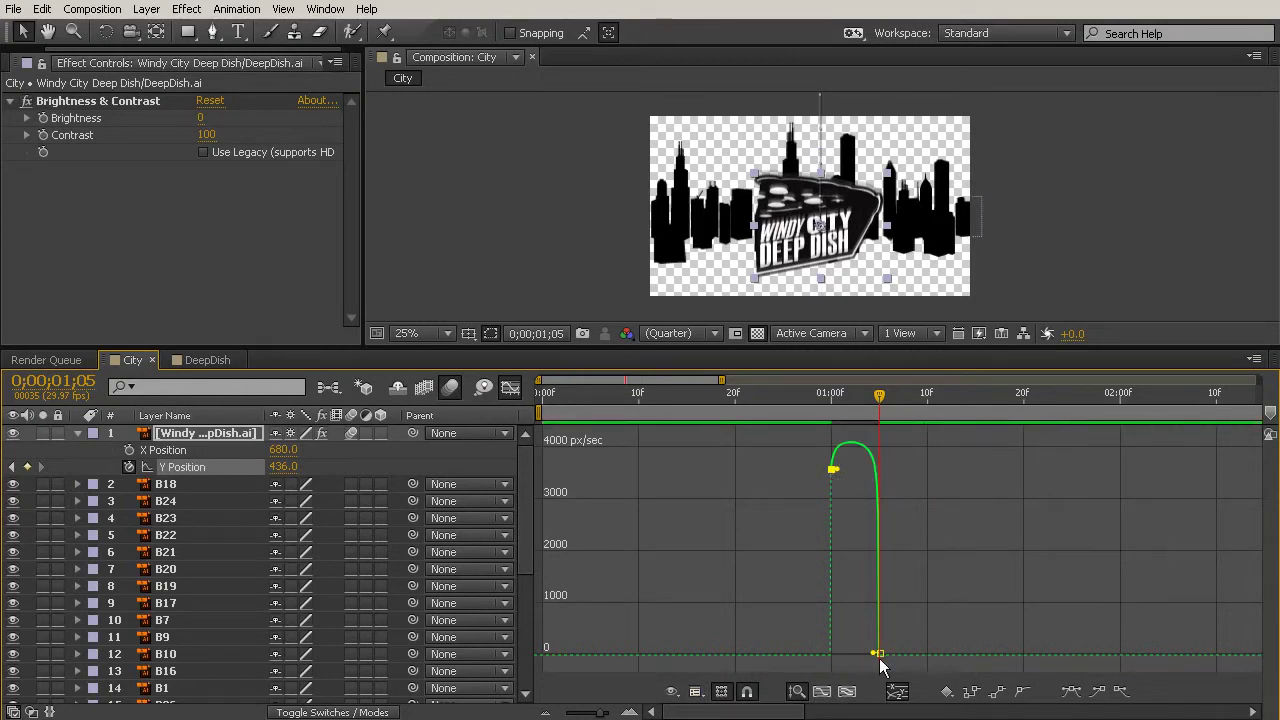
{"action": "left_click_drag", "start_coordinate": [830, 396], "coordinate": [829, 438]}
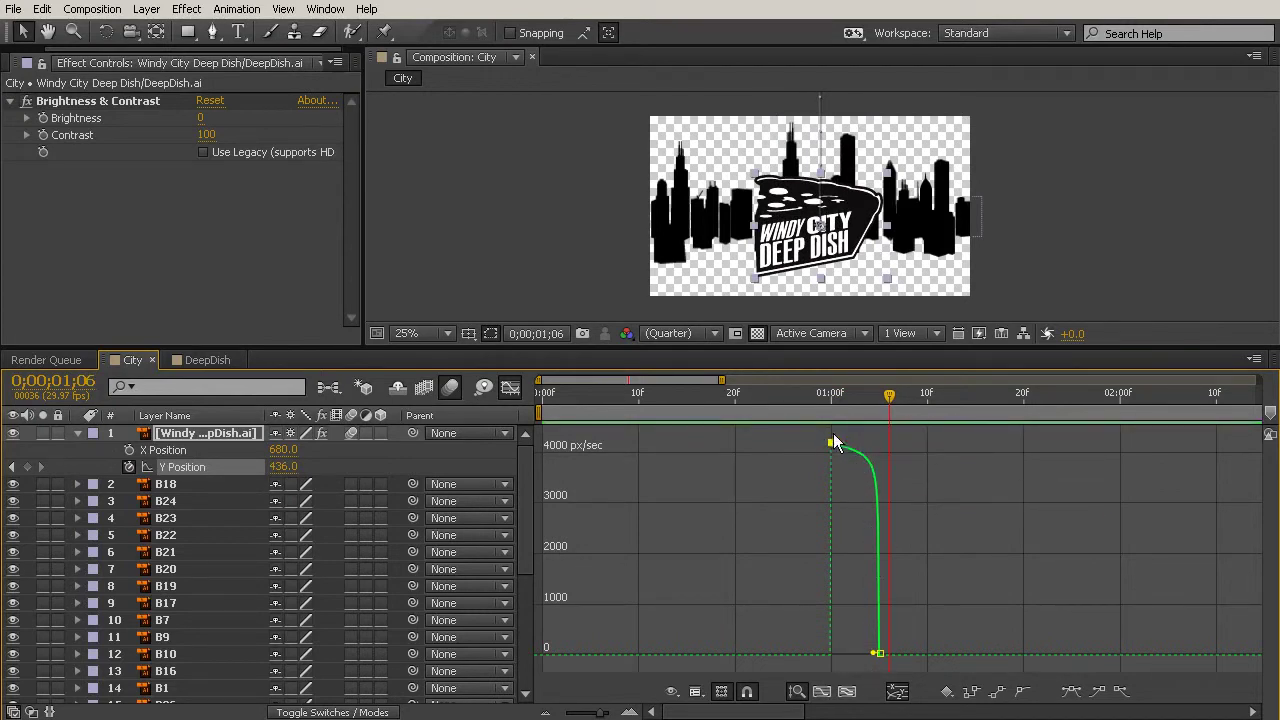
{"action": "left_click_drag", "start_coordinate": [841, 441], "coordinate": [872, 454]}
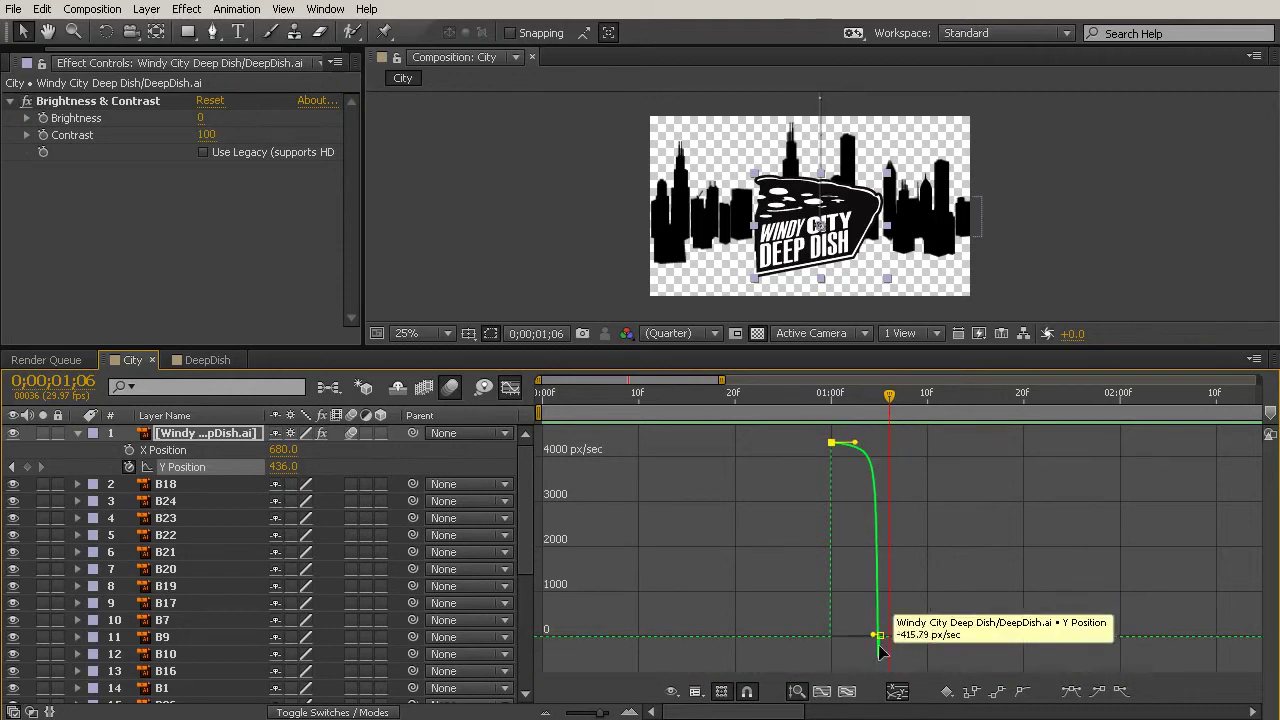
{"action": "left_click_drag", "start_coordinate": [864, 400], "coordinate": [928, 448]}
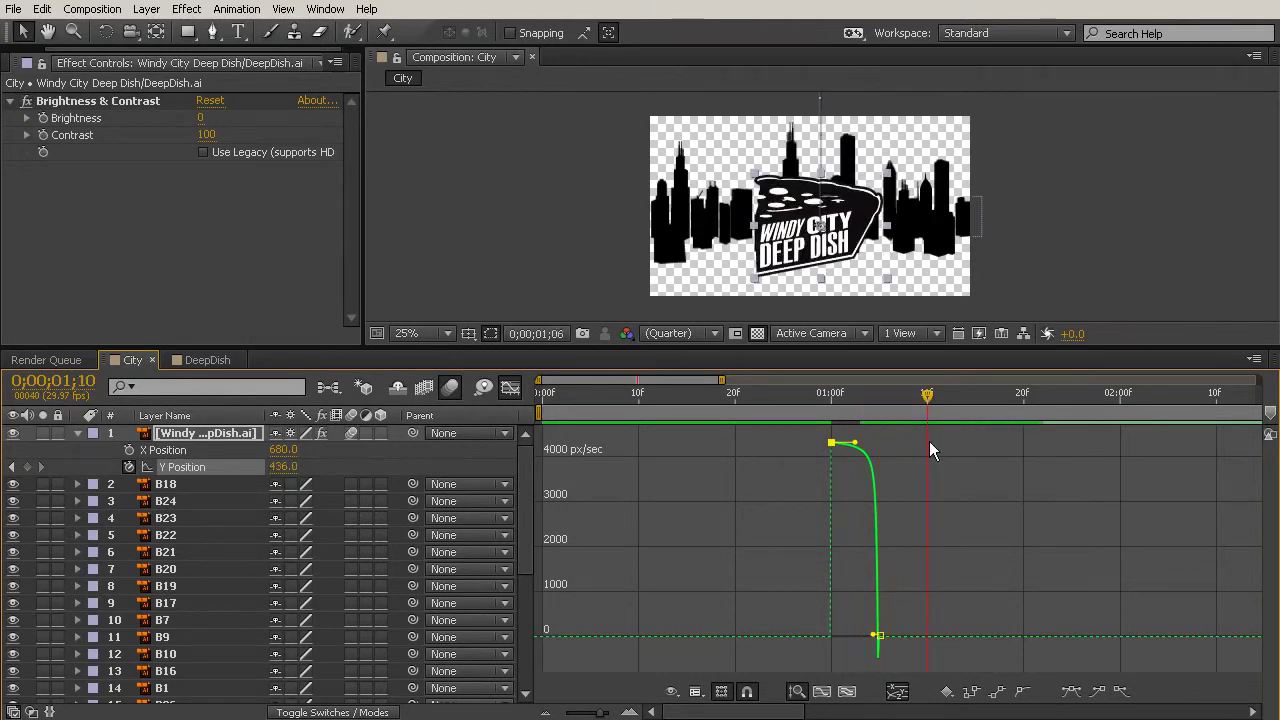
{"action": "key", "text": "ctrl+z"}
Close the Graph Editor, limit the work area to about 0;00;00;28 through 0;00;01;13, and preview the drop
{"action": "mouse_move", "coordinate": [826, 408]}
{"action": "left_mouse_down"}
{"action": "mouse_move", "coordinate": [895, 437]}
{"action": "mouse_move", "coordinate": [835, 425]}
{"action": "mouse_move", "coordinate": [869, 429]}
{"action": "mouse_move", "coordinate": [830, 438]}
{"action": "mouse_move", "coordinate": [848, 443]}
{"action": "mouse_move", "coordinate": [837, 390]}
{"action": "mouse_move", "coordinate": [817, 393]}
{"action": "left_mouse_up"}
{"action": "mouse_move", "coordinate": [830, 450]}
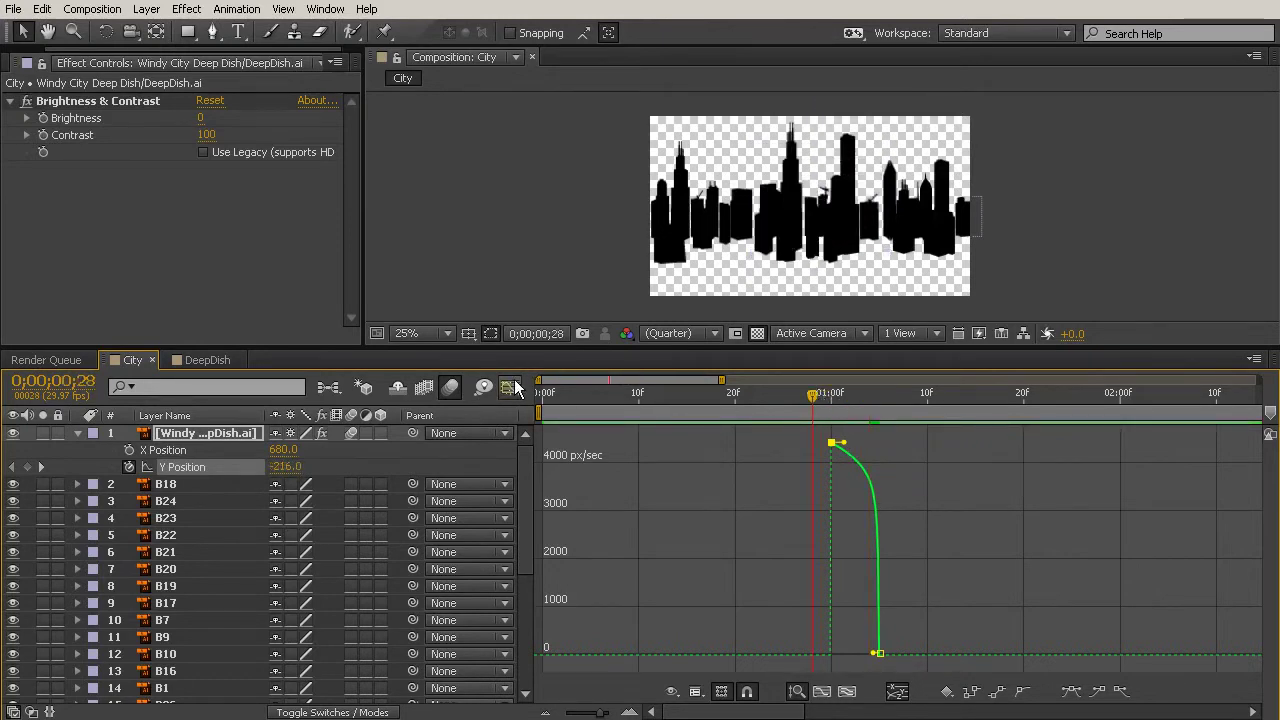
{"action": "left_click", "coordinate": [510, 387]}
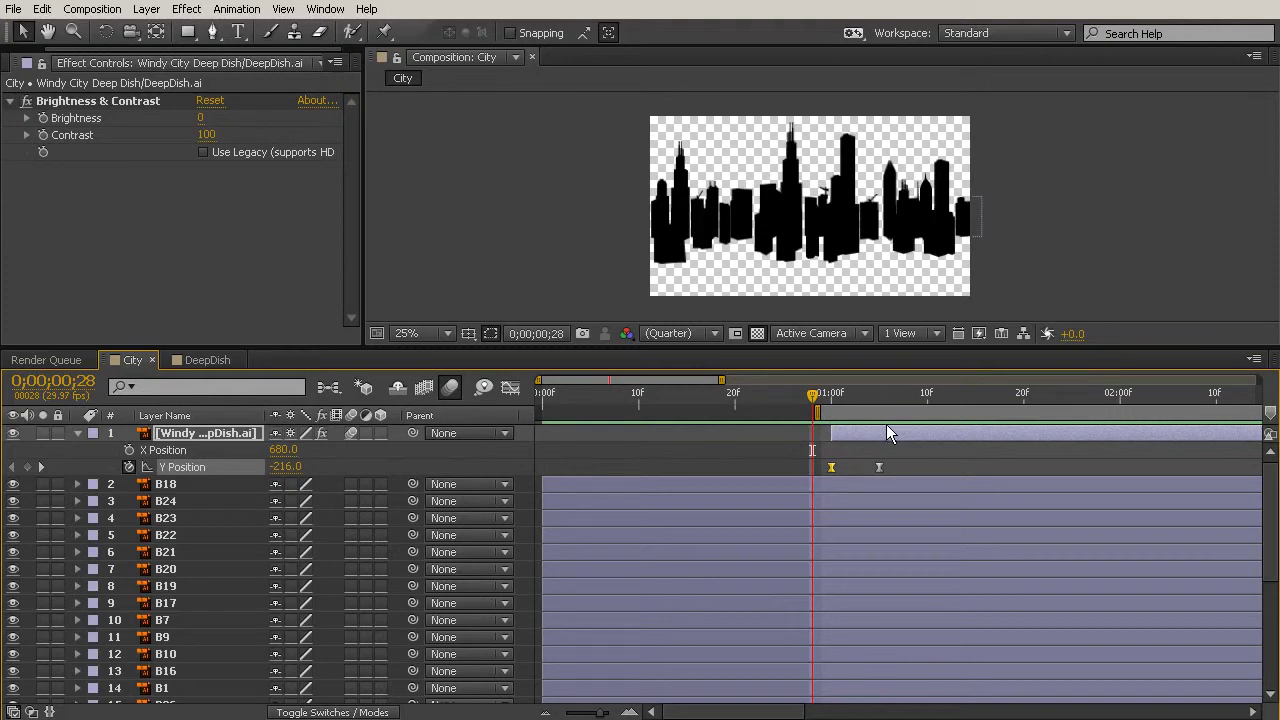
{"action": "key", "text": "KP_0"}
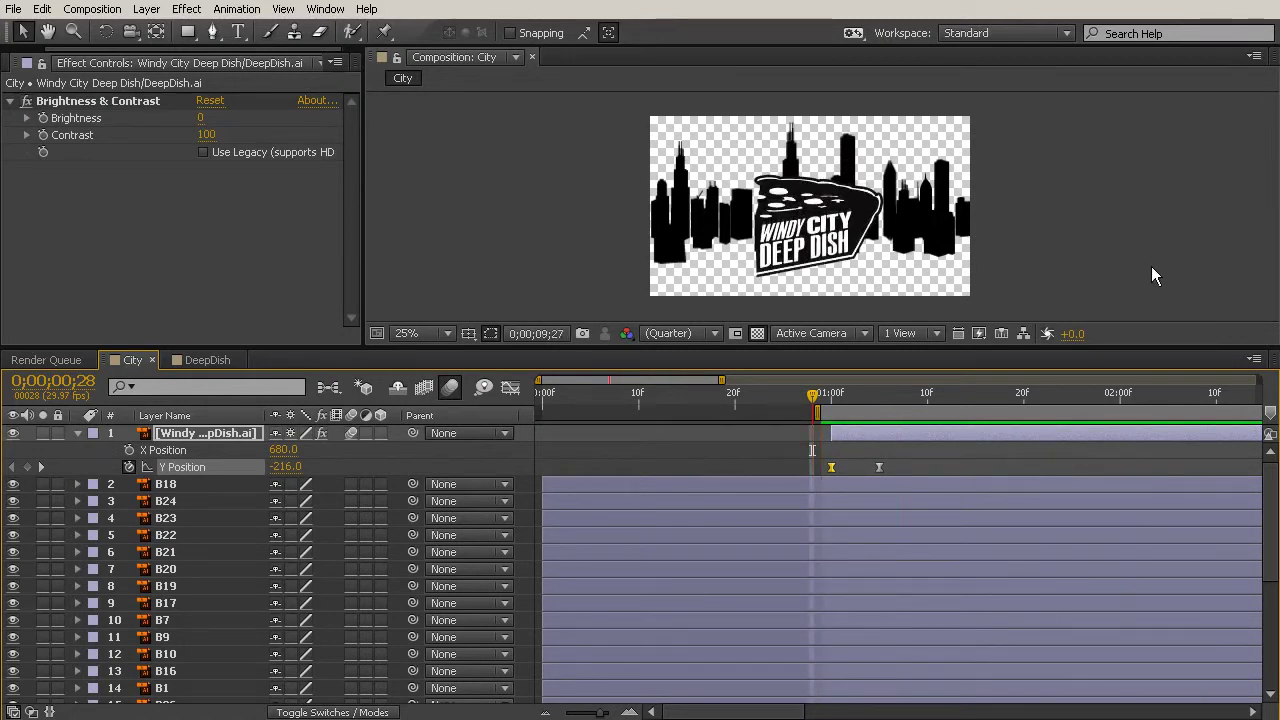
{"action": "left_click", "coordinate": [958, 397]}
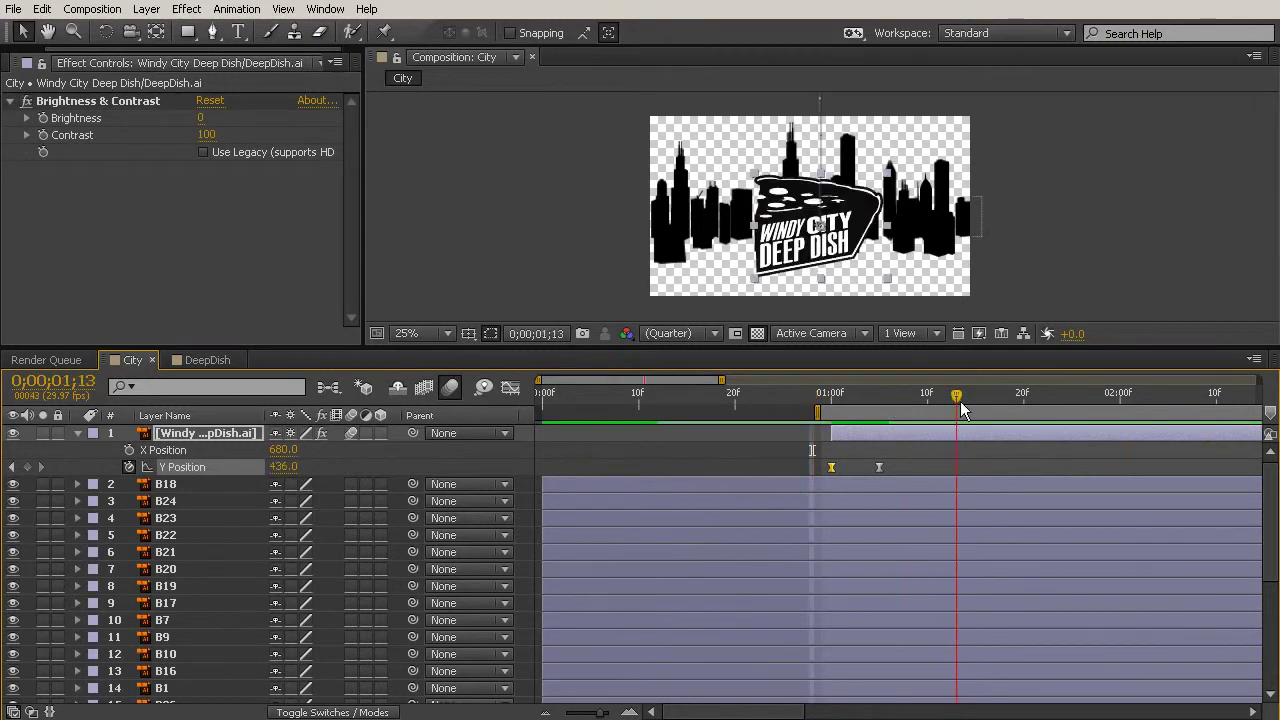
{"action": "key", "text": "n"}
{"action": "key", "text": "KP_0"}
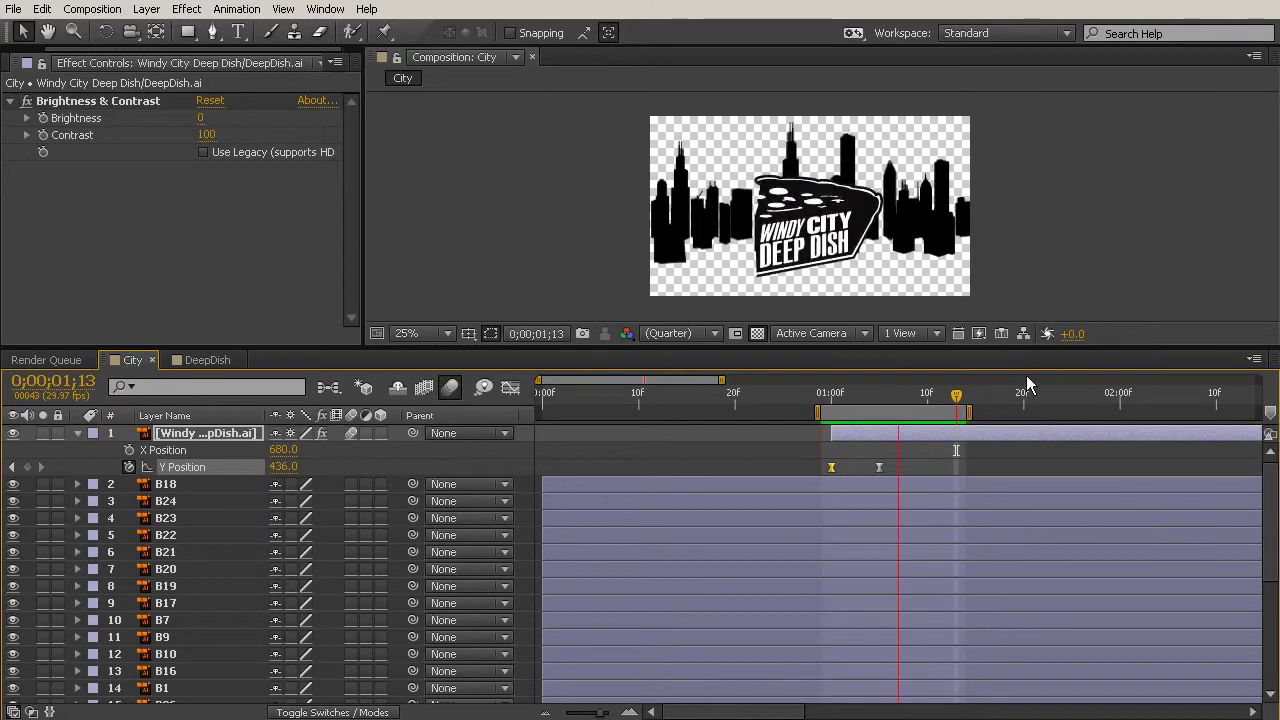
Examine the falling logo's motion blur and motion path in an enlarged composition view at 0;00;01;01 and 0;00;01;02
{"action": "left_click", "coordinate": [840, 396]}
{"action": "mouse_move", "coordinate": [840, 401]}
{"action": "left_mouse_down"}
{"action": "mouse_move", "coordinate": [850, 398]}
{"action": "mouse_move", "coordinate": [840, 401]}
{"action": "left_mouse_up"}
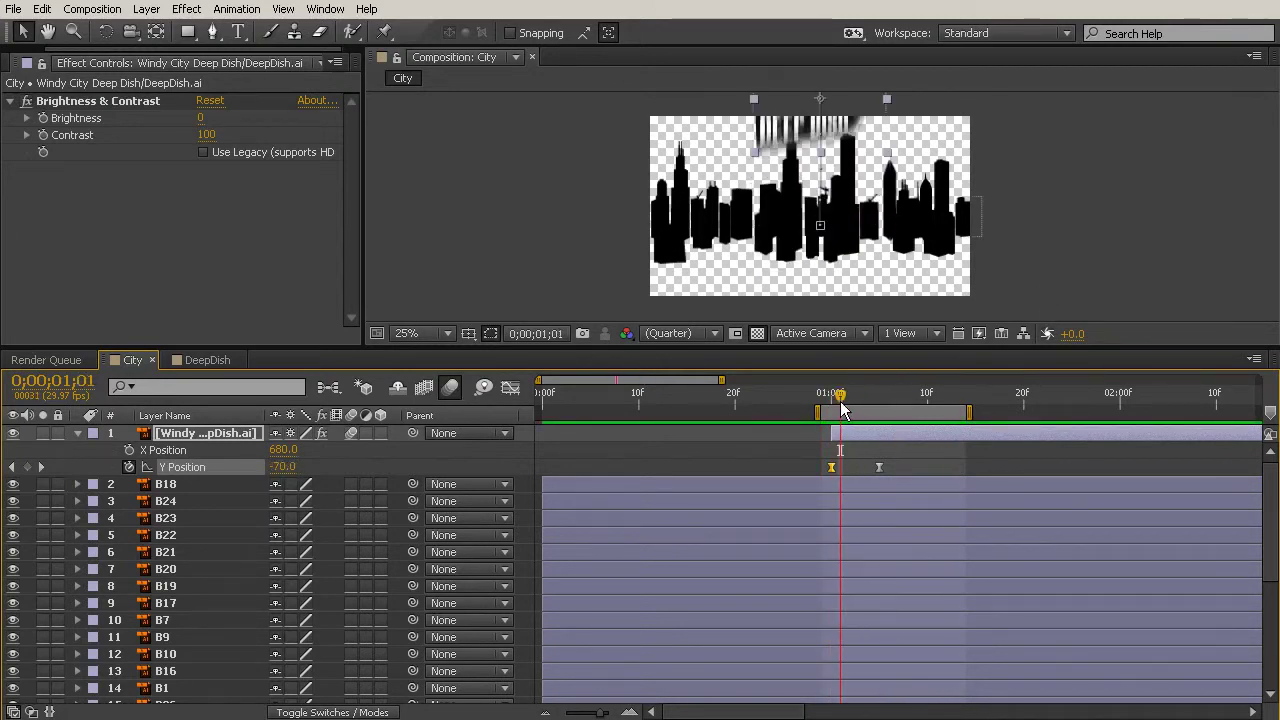
{"action": "left_click_drag", "start_coordinate": [883, 351], "coordinate": [897, 560]}
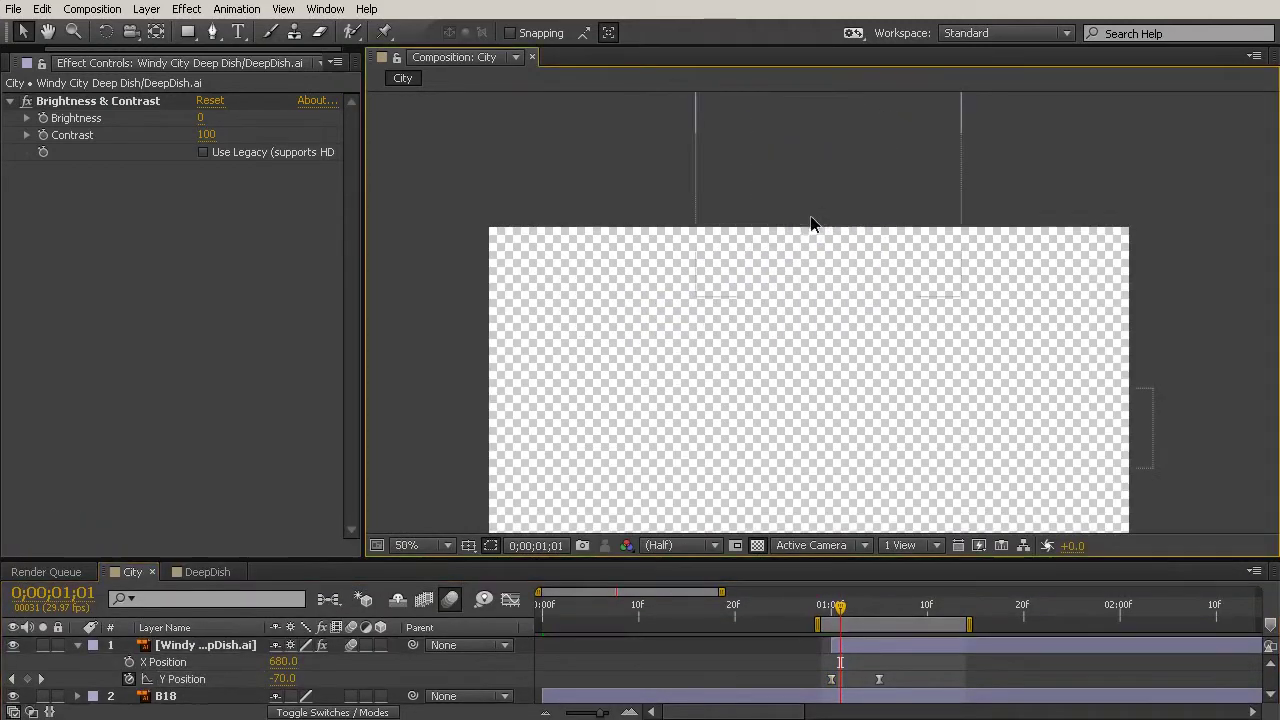
{"action": "scroll", "coordinate": [811, 217], "scroll_direction": "up", "scroll_amount": 1}
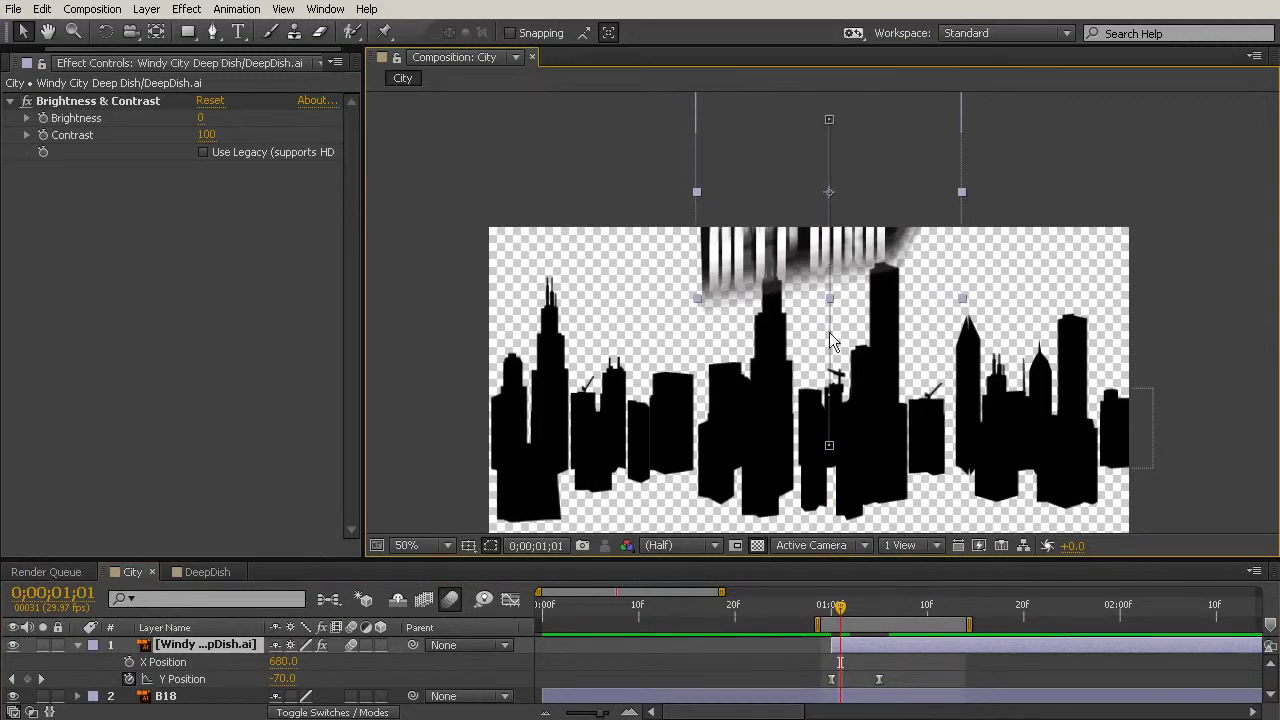
{"action": "mouse_move", "coordinate": [838, 610]}
{"action": "left_mouse_down"}
{"action": "mouse_move", "coordinate": [886, 612]}
{"action": "mouse_move", "coordinate": [834, 612]}
{"action": "mouse_move", "coordinate": [876, 624]}
{"action": "mouse_move", "coordinate": [838, 612]}
{"action": "mouse_move", "coordinate": [850, 612]}
{"action": "left_mouse_up"}
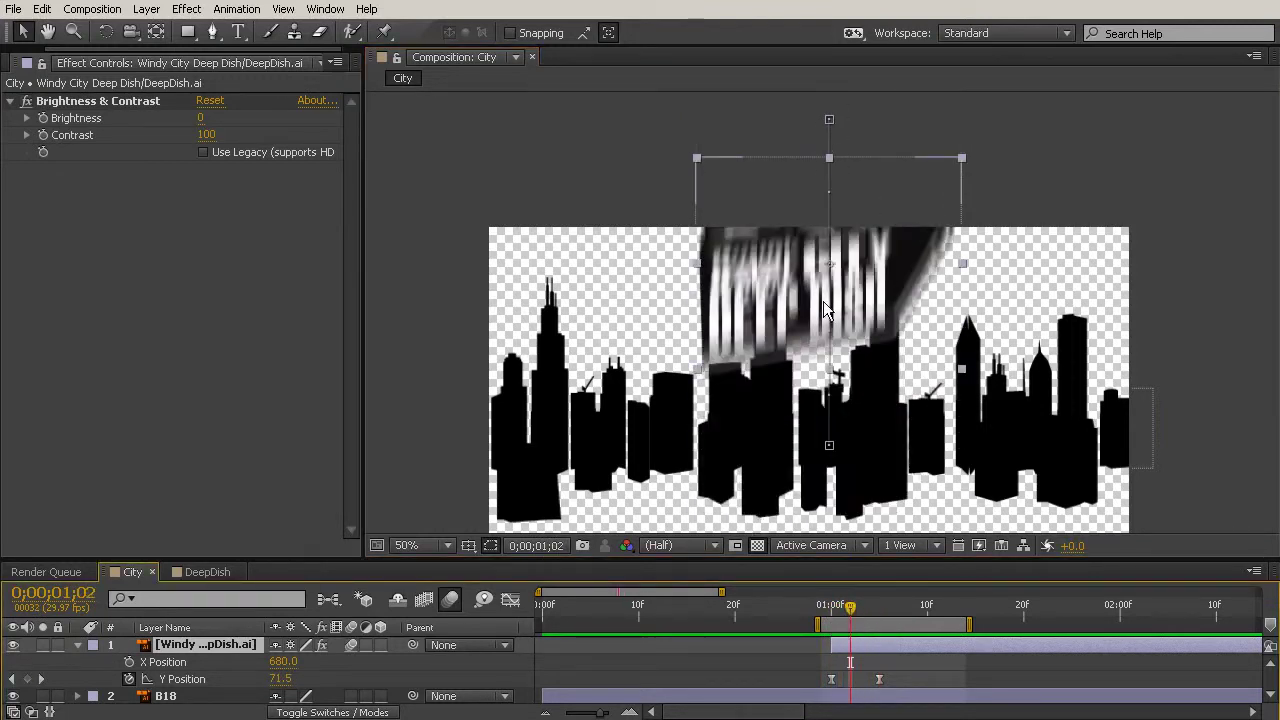
{"action": "left_click", "coordinate": [829, 192]}
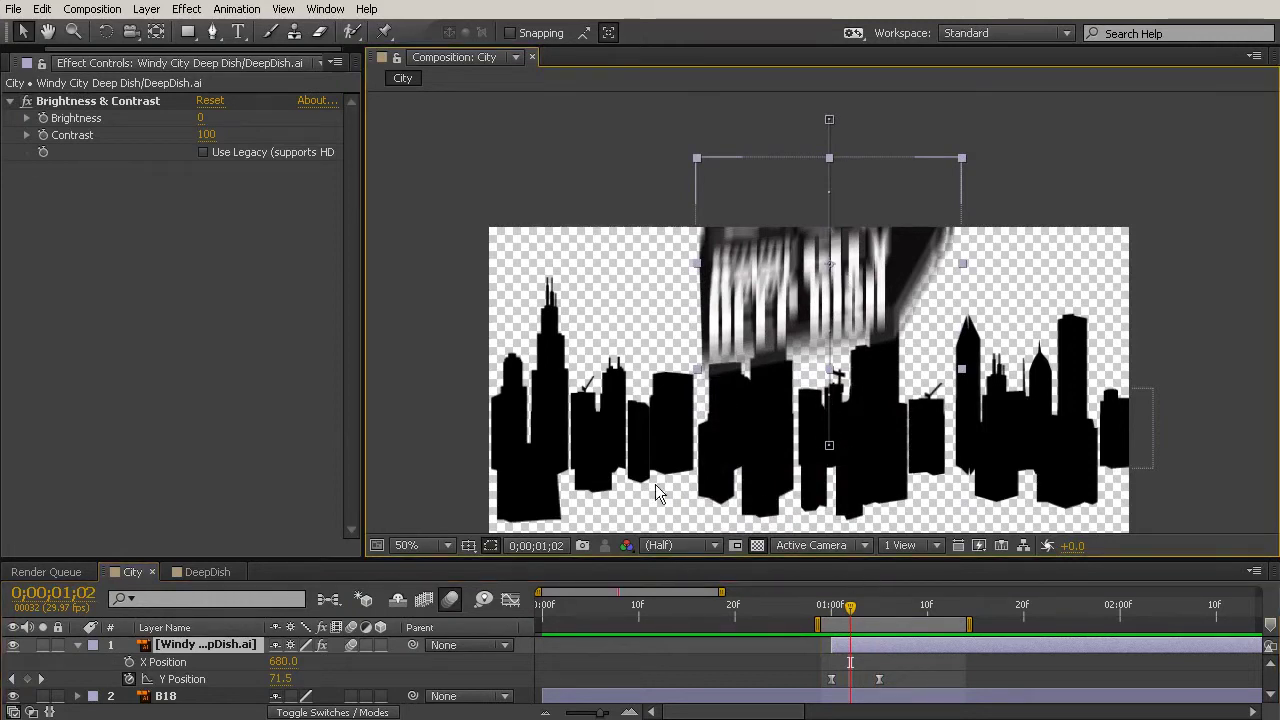
Reopen the Graph Editor, enlarge it, and display the logo's Y Position speed curve
{"action": "left_click", "coordinate": [517, 598]}
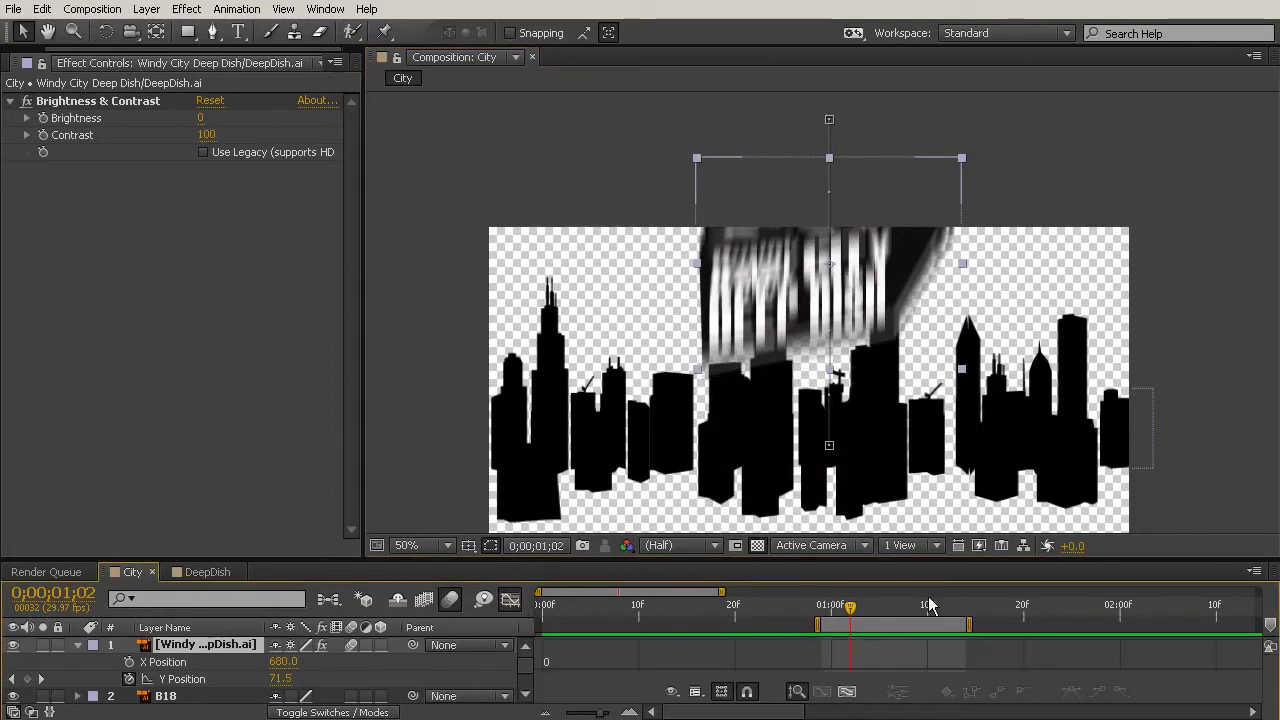
{"action": "left_click_drag", "start_coordinate": [910, 557], "coordinate": [910, 162]}
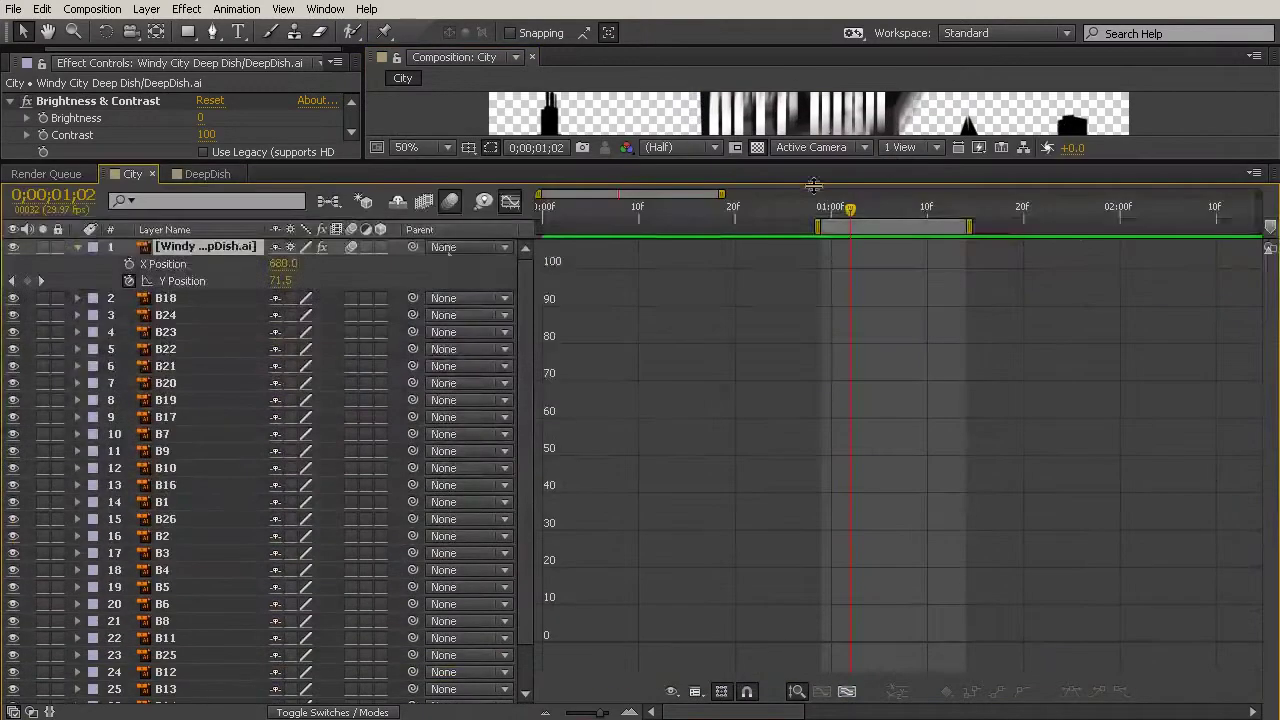
{"action": "left_click", "coordinate": [172, 283]}
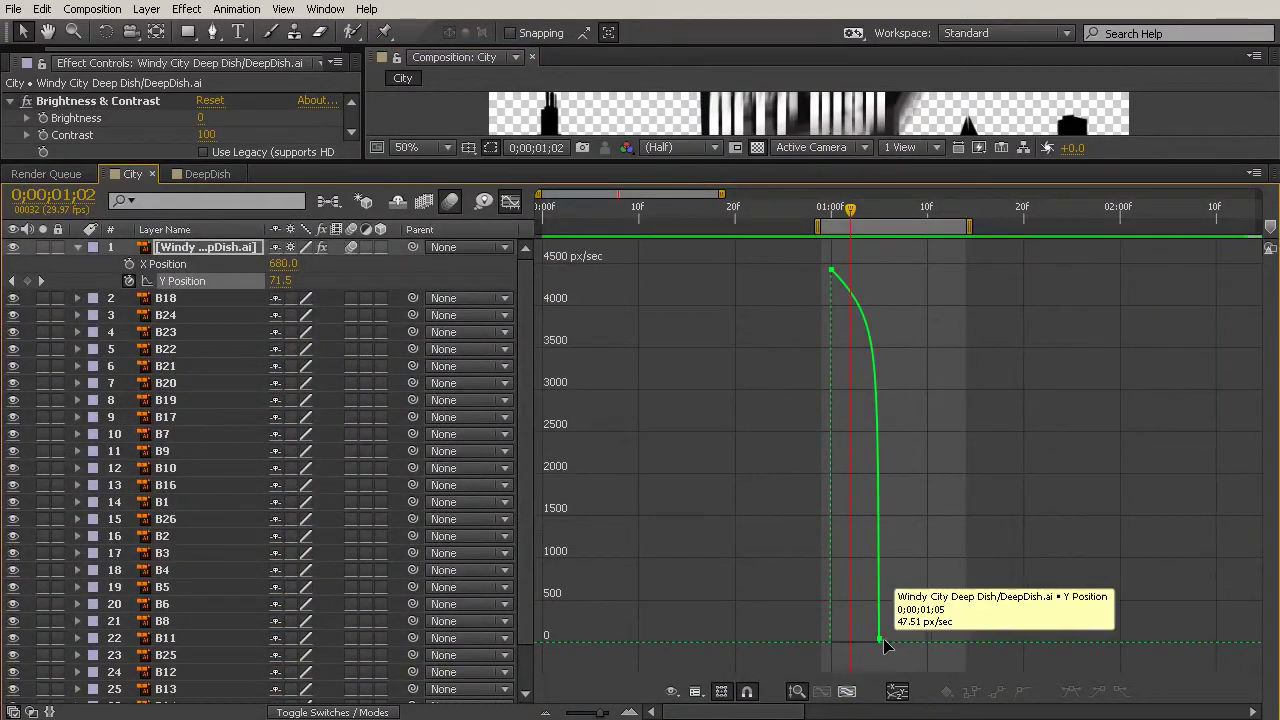
Move the landing keyframe to about 0;00;01;08, lengthen the first keyframe's speed handle, and scrub the drop to 0;00;01;09
{"action": "left_click_drag", "start_coordinate": [880, 639], "coordinate": [907, 649]}
{"action": "left_click_drag", "start_coordinate": [859, 268], "coordinate": [924, 261]}
{"action": "left_click", "coordinate": [908, 400]}
{"action": "mouse_move", "coordinate": [906, 402]}
{"action": "left_mouse_down"}
{"action": "mouse_move", "coordinate": [880, 400]}
{"action": "mouse_move", "coordinate": [930, 400]}
{"action": "left_mouse_up"}
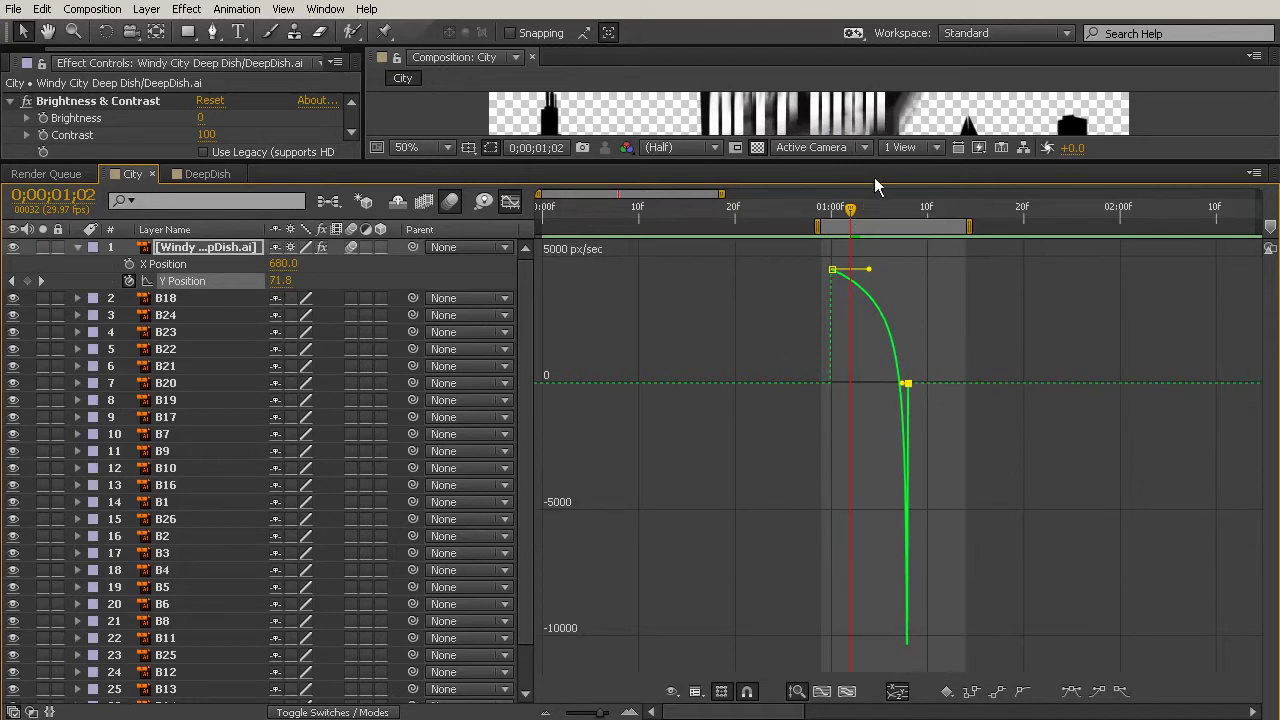
{"action": "left_click_drag", "start_coordinate": [875, 162], "coordinate": [873, 272]}
{"action": "left_click_drag", "start_coordinate": [850, 319], "coordinate": [909, 331]}
{"action": "left_click_drag", "start_coordinate": [923, 335], "coordinate": [918, 335]}
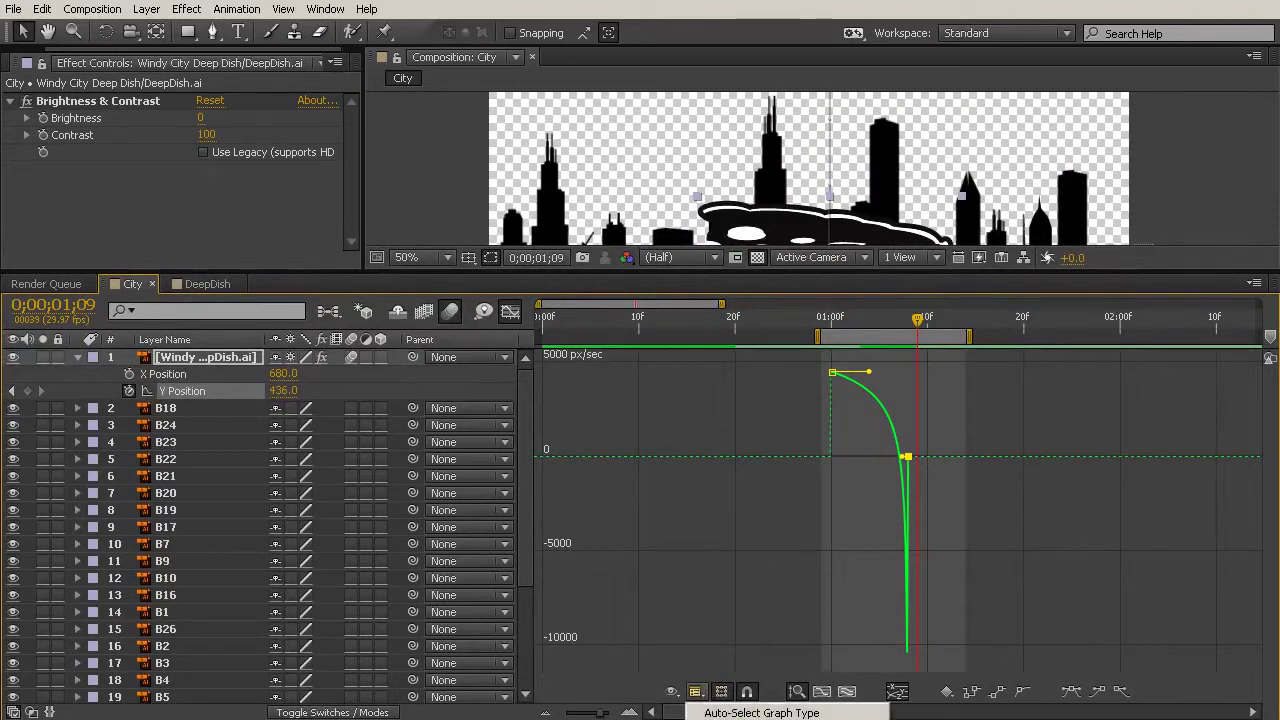
Reshape the Y Position curve in the value graph with a steep start and a long, flat handle easing into the landing keyframe
{"action": "left_click", "coordinate": [760, 712]}
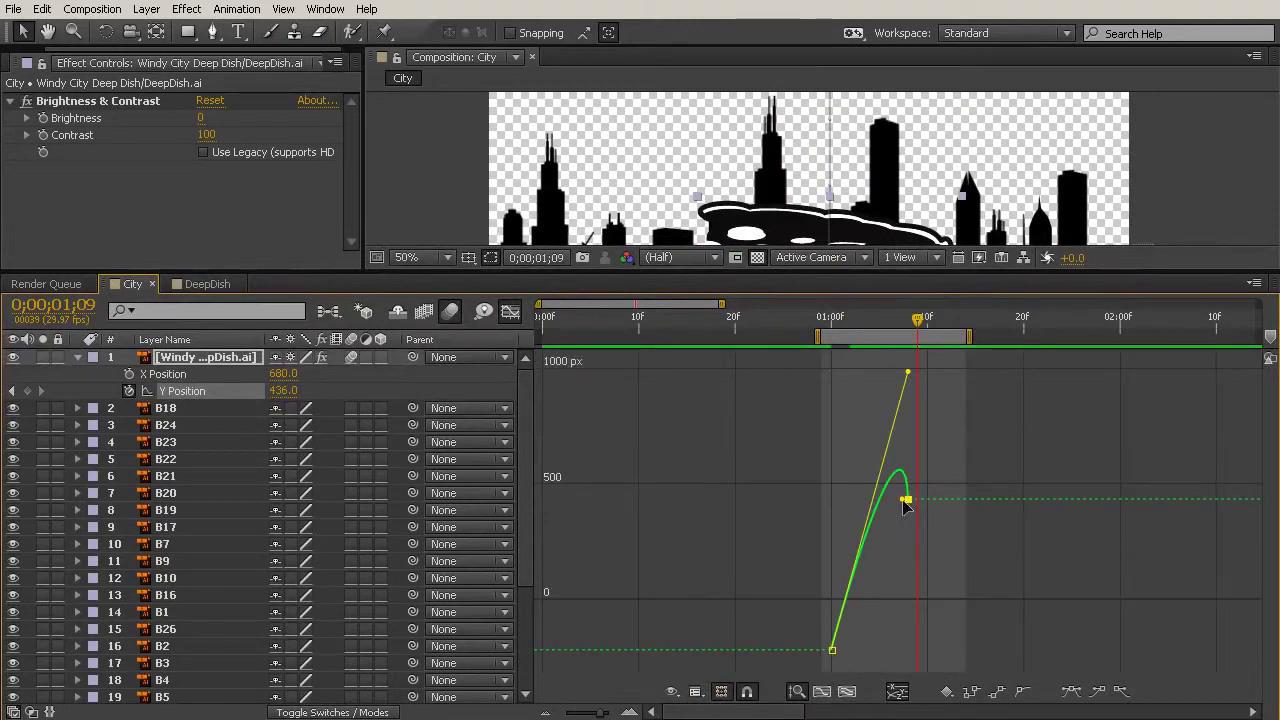
{"action": "left_click_drag", "start_coordinate": [903, 499], "coordinate": [855, 498]}
{"action": "left_click_drag", "start_coordinate": [908, 372], "coordinate": [833, 606]}
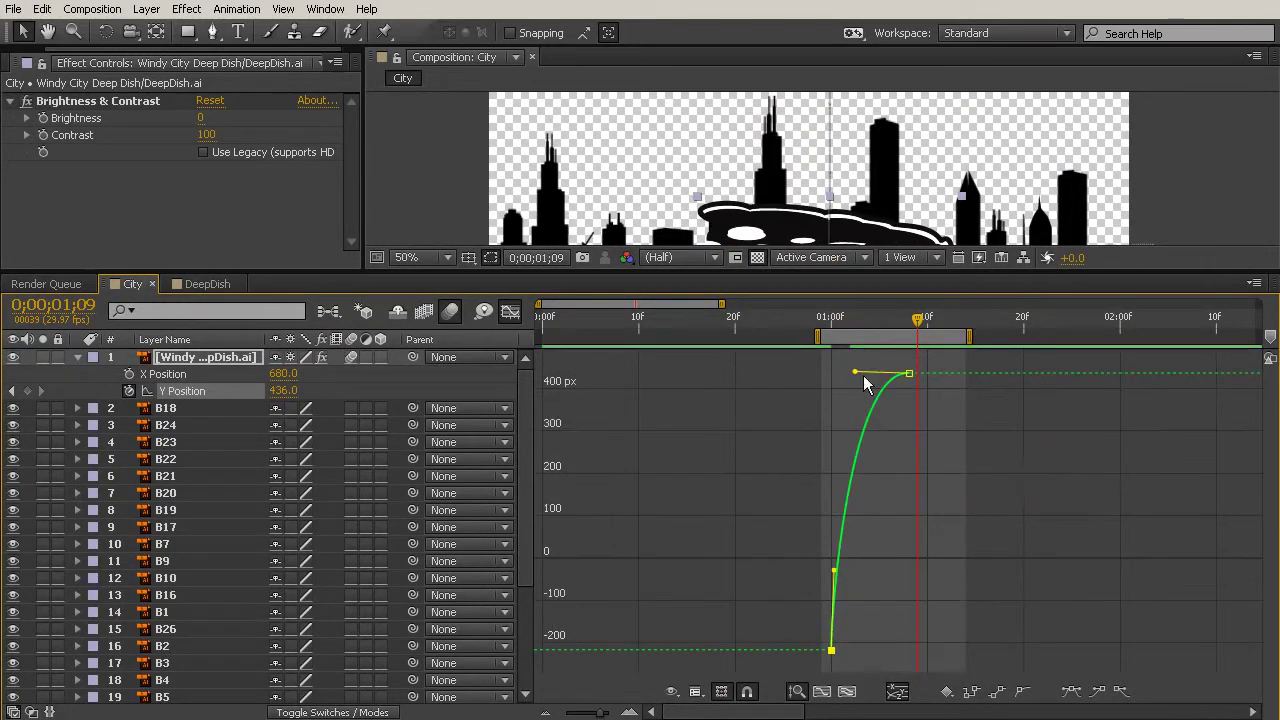
{"action": "mouse_move", "coordinate": [855, 378]}
{"action": "left_mouse_down"}
{"action": "mouse_move", "coordinate": [875, 385]}
{"action": "mouse_move", "coordinate": [837, 373]}
{"action": "mouse_move", "coordinate": [872, 373]}
{"action": "mouse_move", "coordinate": [836, 374]}
{"action": "mouse_move", "coordinate": [861, 373]}
{"action": "left_mouse_up"}
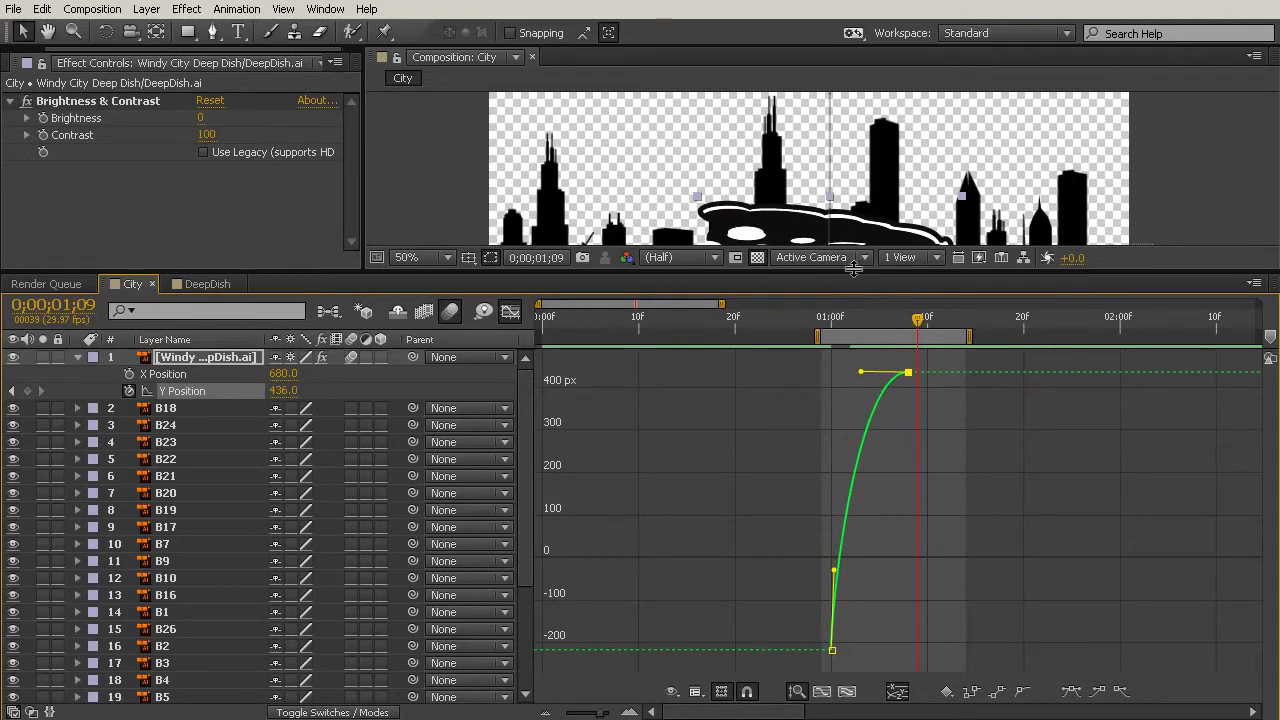
{"action": "left_click_drag", "start_coordinate": [853, 271], "coordinate": [880, 566]}
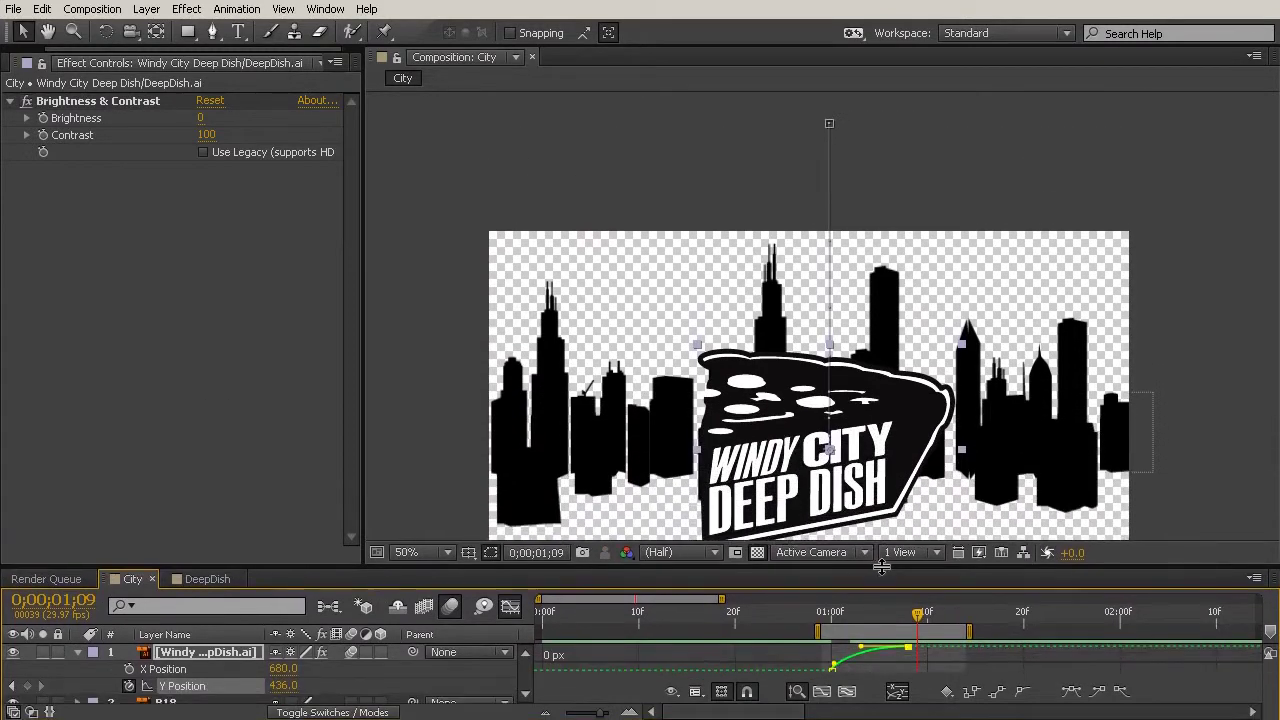
Reshape the Y Position curve to ease out of the first keyframe with a long, flat handle and rise steeply into the landing keyframe
{"action": "left_click_drag", "start_coordinate": [862, 650], "coordinate": [910, 668]}
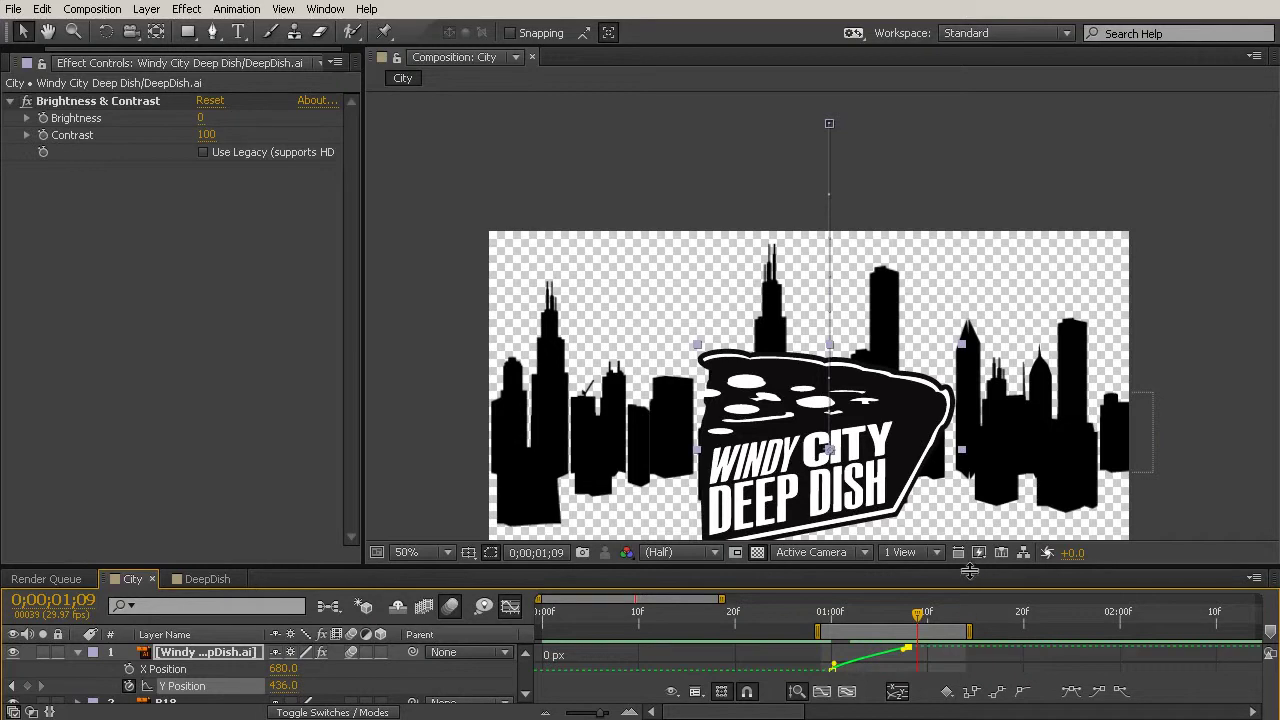
{"action": "left_click_drag", "start_coordinate": [969, 575], "coordinate": [969, 437]}
{"action": "left_click_drag", "start_coordinate": [832, 622], "coordinate": [903, 665]}
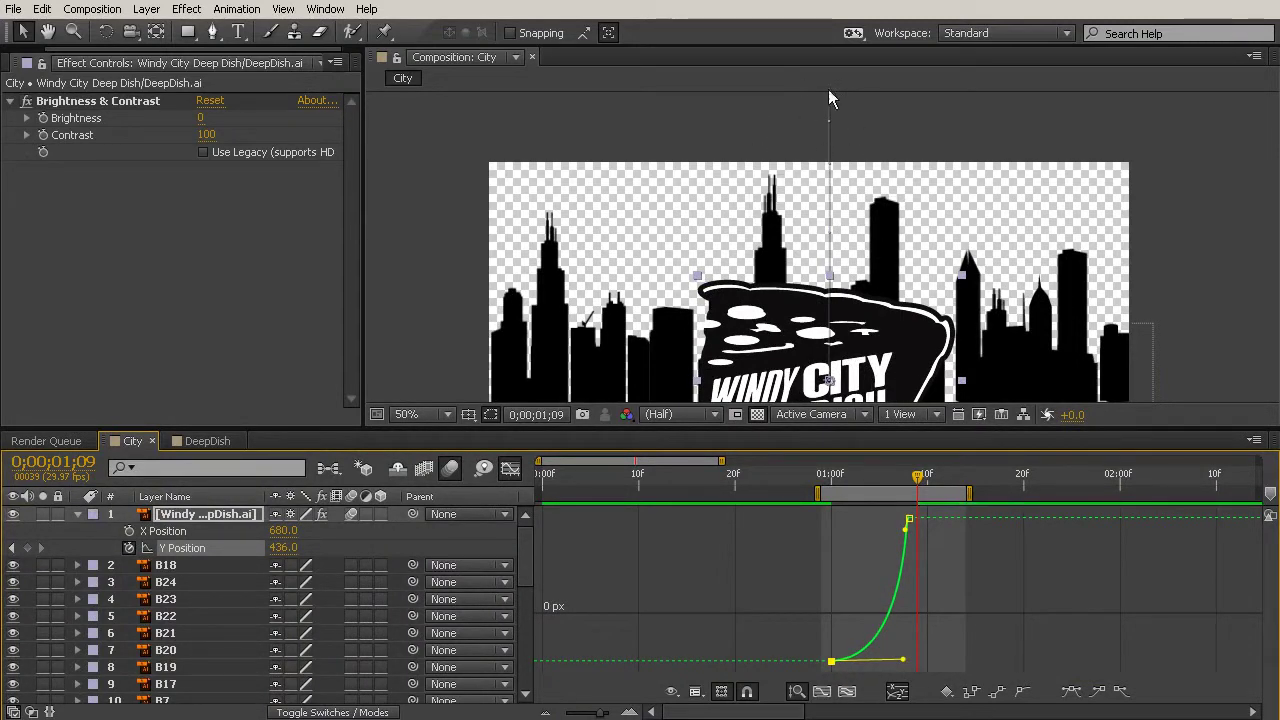
Preview the logo's drop with the full composition at 25%, and scrub from the first keyframe through the landing to 0;00;01;09
{"action": "scroll", "coordinate": [838, 258], "scroll_direction": "down", "scroll_amount": 1}
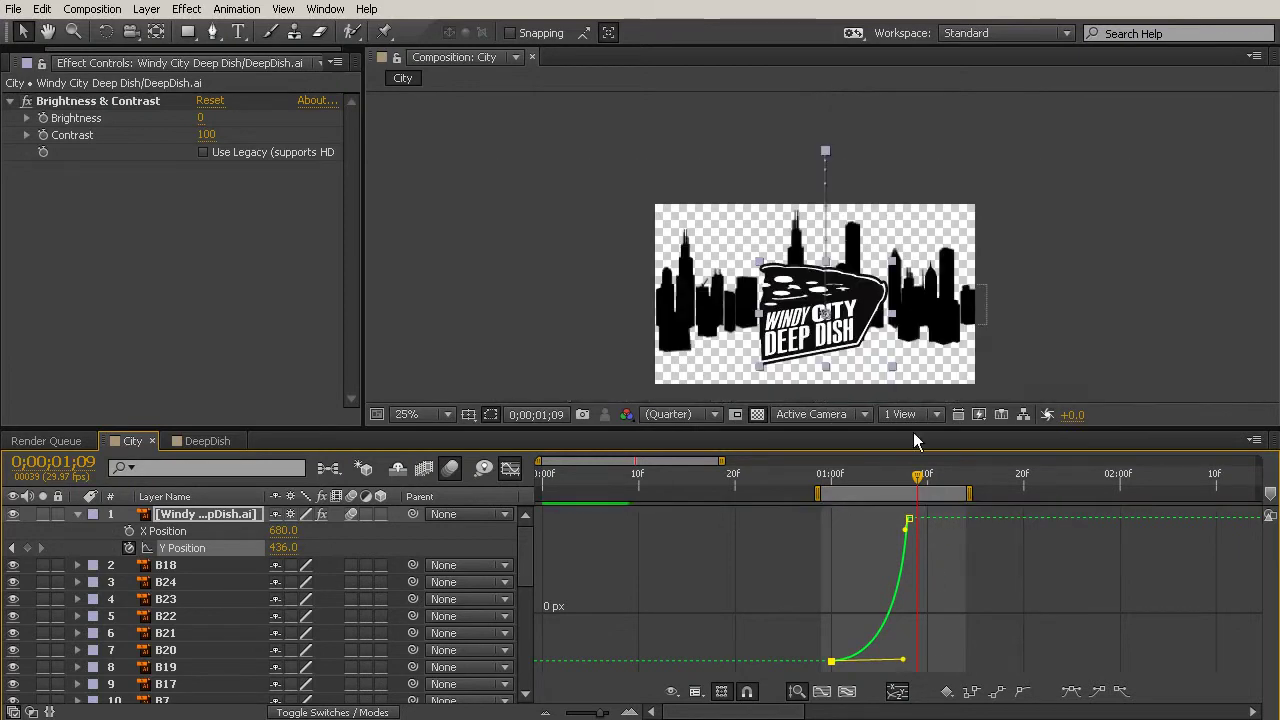
{"action": "left_click_drag", "start_coordinate": [892, 292], "coordinate": [888, 250]}
{"action": "key", "text": "KP_0"}
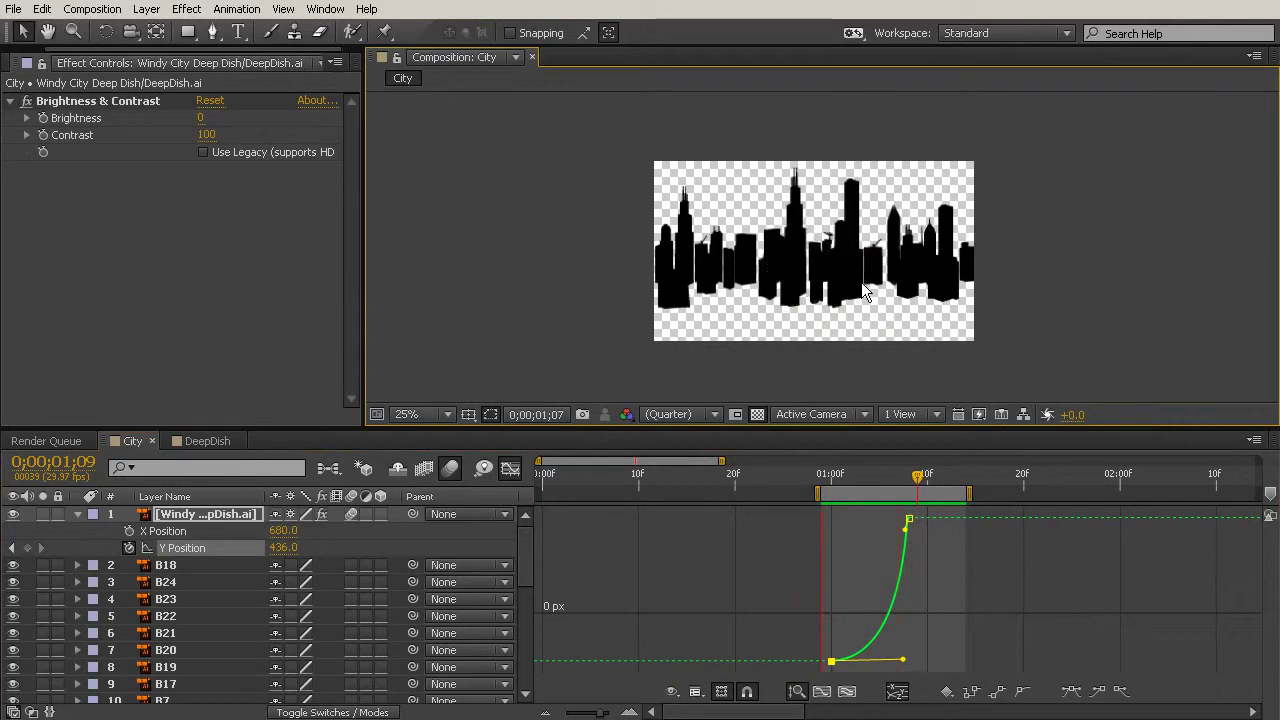
{"action": "left_click", "coordinate": [828, 497]}
{"action": "left_click_drag", "start_coordinate": [832, 472], "coordinate": [908, 494]}
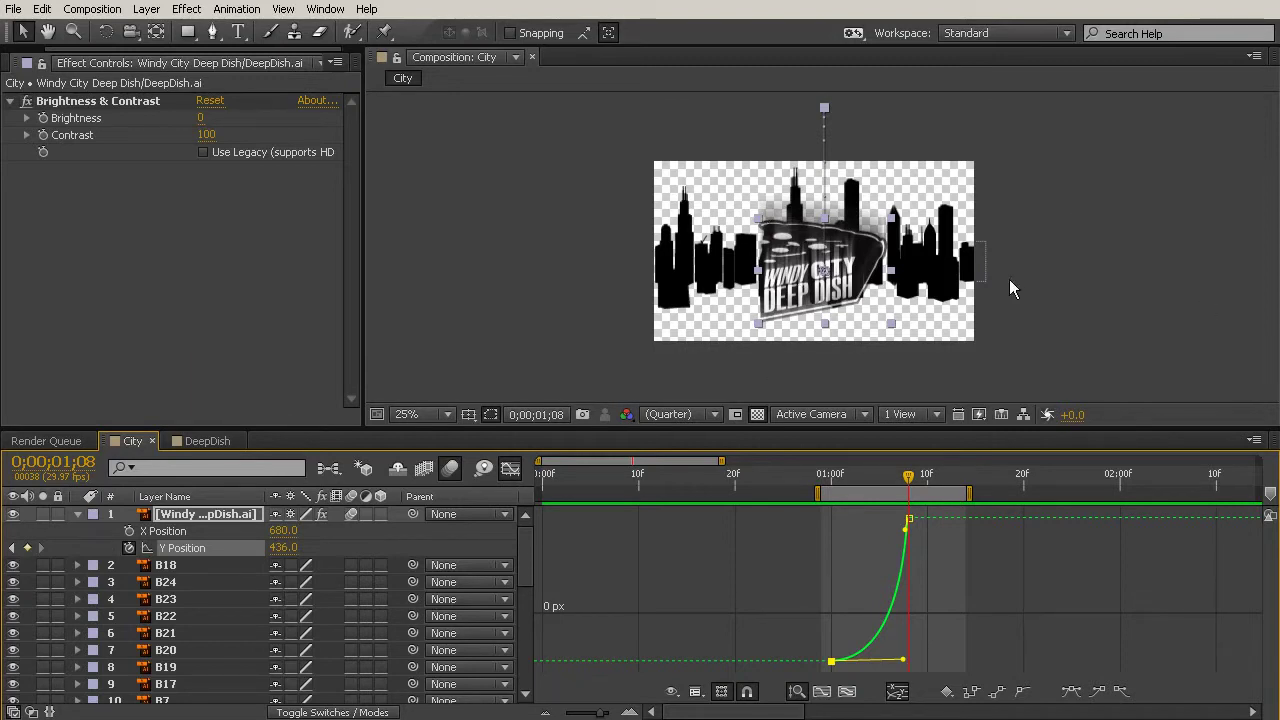
{"action": "mouse_move", "coordinate": [907, 469]}
{"action": "left_mouse_down"}
{"action": "mouse_move", "coordinate": [943, 472]}
{"action": "mouse_move", "coordinate": [875, 460]}
{"action": "mouse_move", "coordinate": [917, 453]}
{"action": "left_mouse_up"}
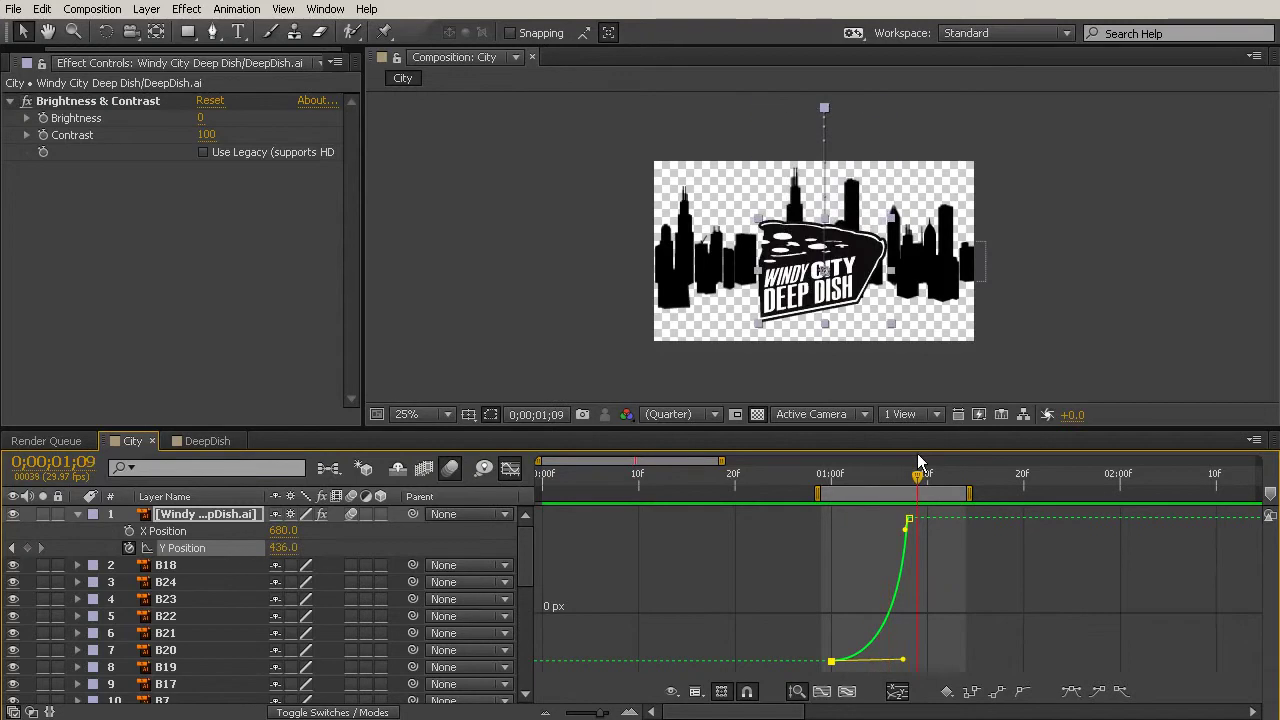